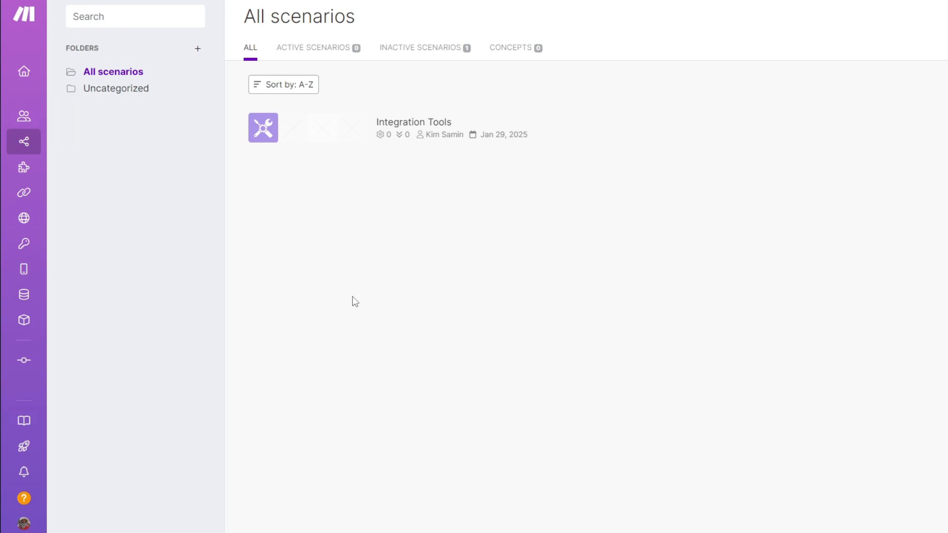
# Open the public templates gallery and browse through the available app integration templates.
pyautogui.moveTo(23, 217)
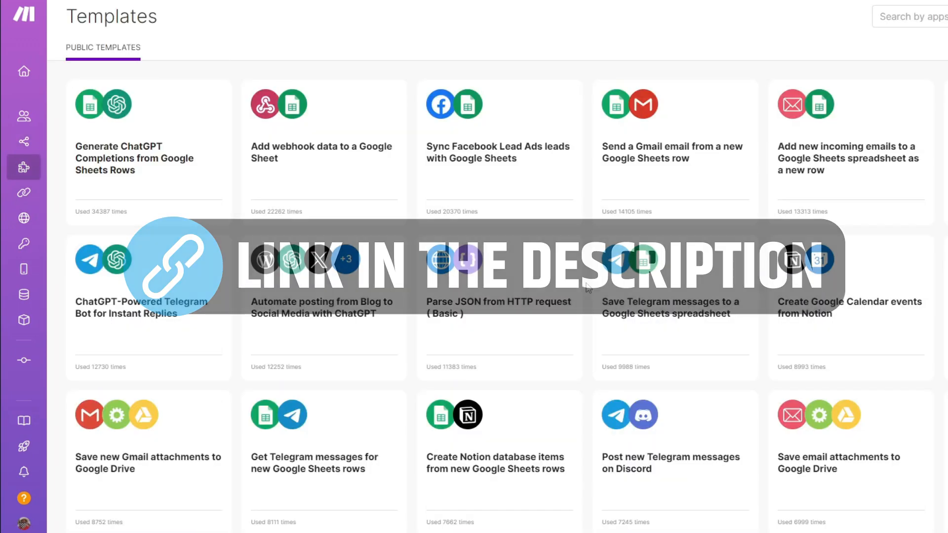
pyautogui.scroll(-3, 587, 288)
pyautogui.scroll(-7, 499, 296)
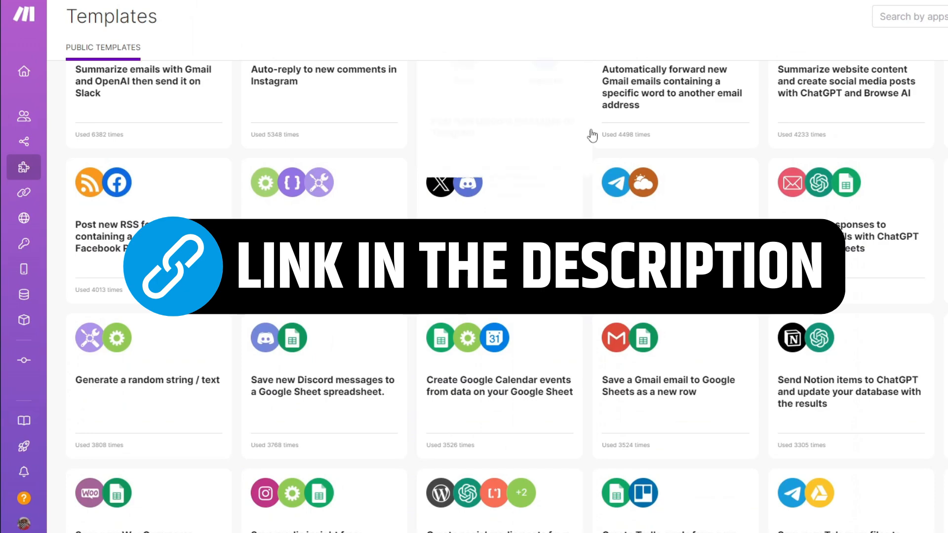
pyautogui.scroll(-2, 590, 148)
pyautogui.scroll(-2, 592, 170)
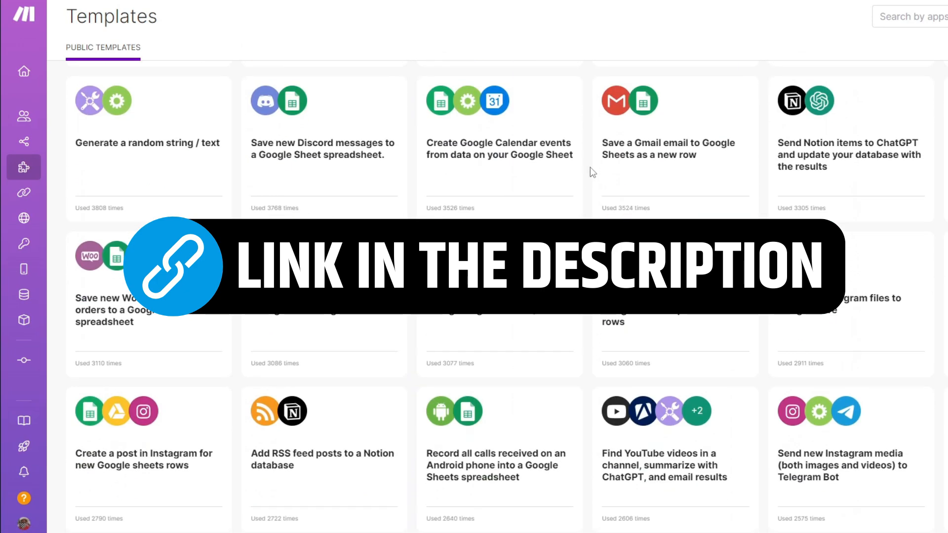
pyautogui.scroll(-10, 590, 167)
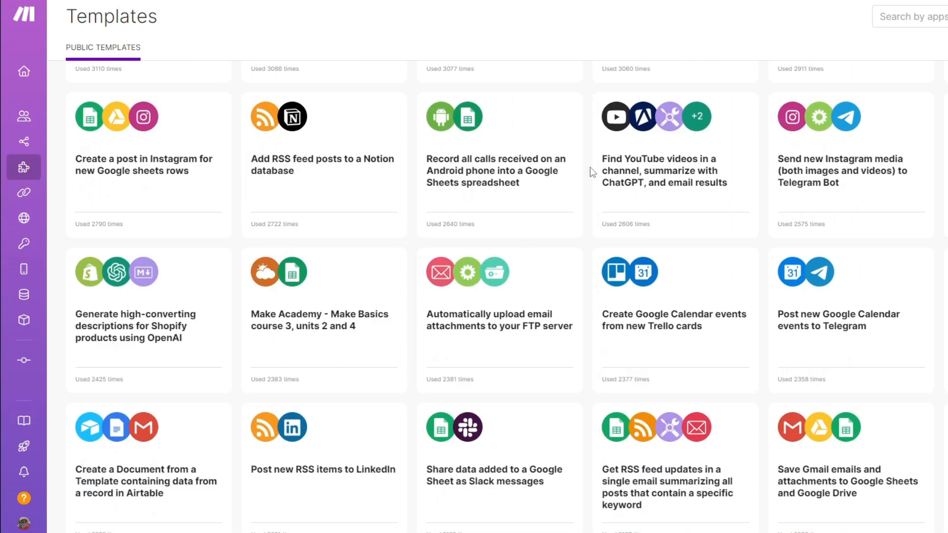
pyautogui.scroll(-7, 590, 167)
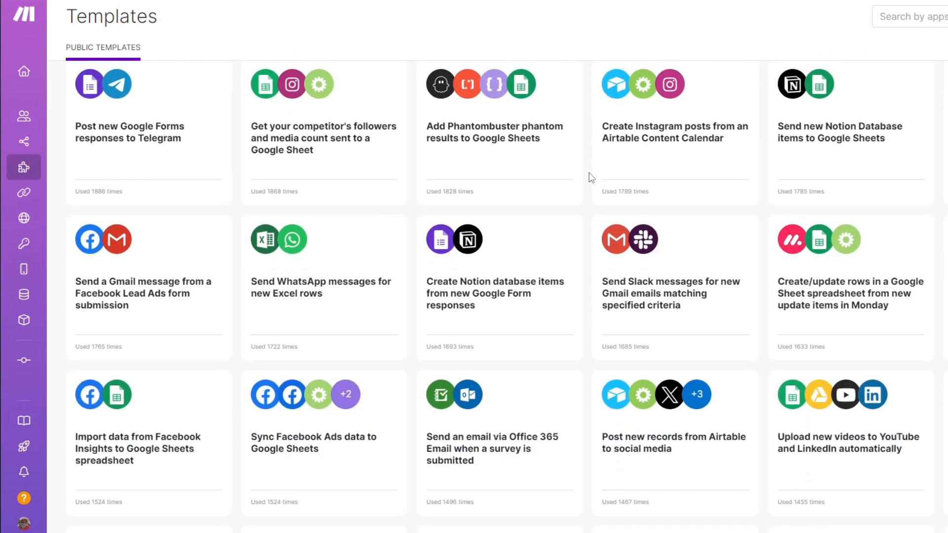
pyautogui.scroll(-5, 591, 177)
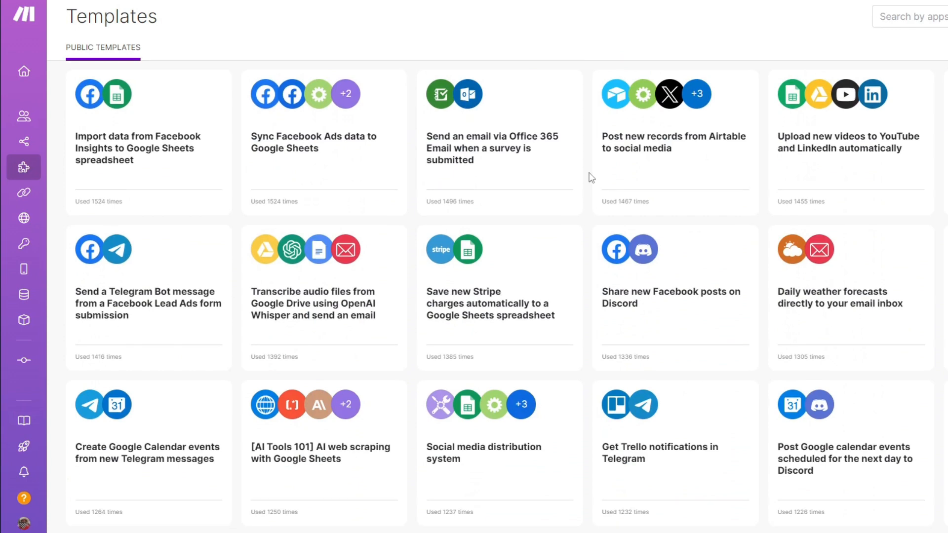
pyautogui.scroll(-8, 592, 178)
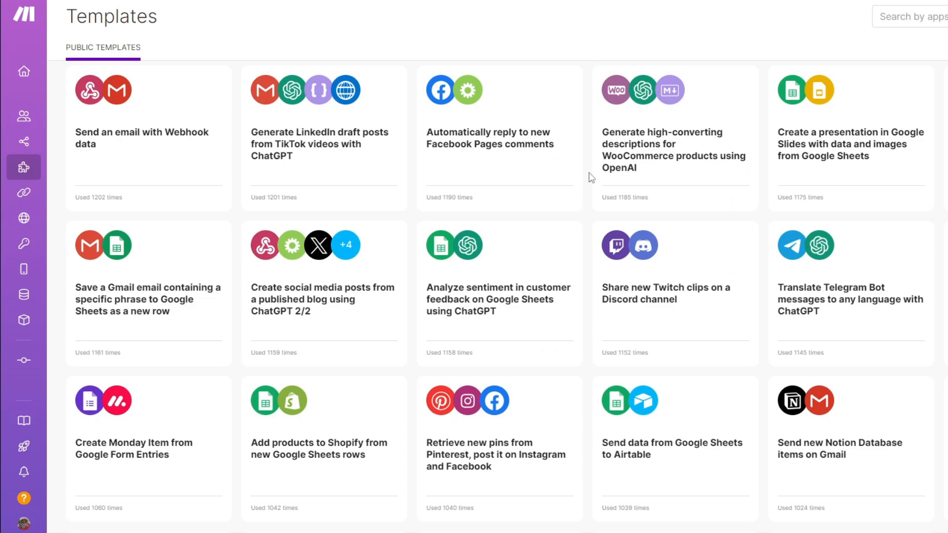
pyautogui.scroll(-5, 592, 178)
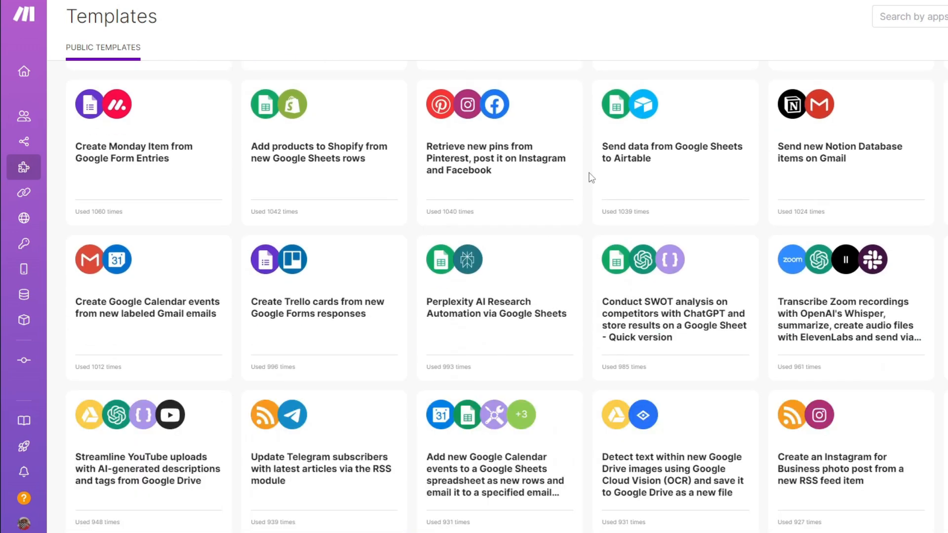
pyautogui.scroll(-3, 592, 178)
pyautogui.scroll(-3, 591, 177)
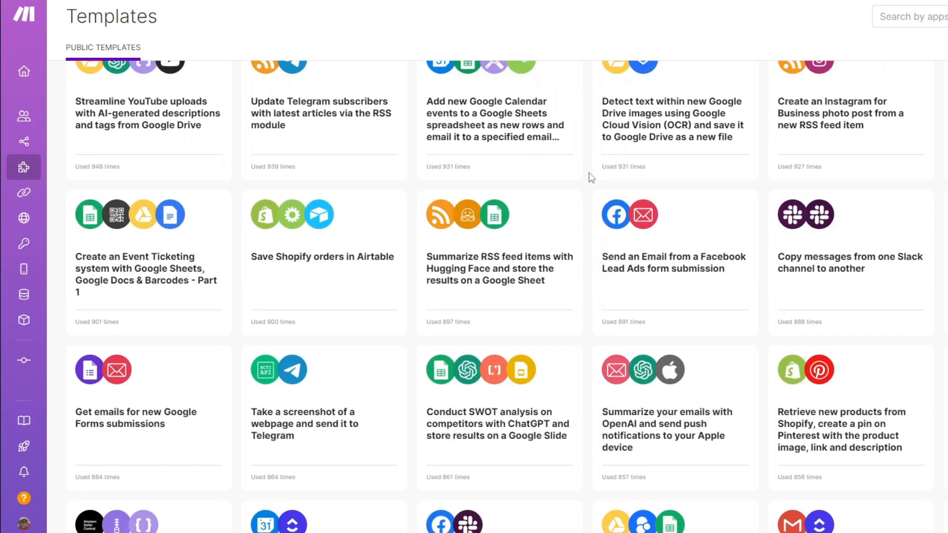
pyautogui.scroll(-4, 592, 178)
pyautogui.scroll(-2, 591, 177)
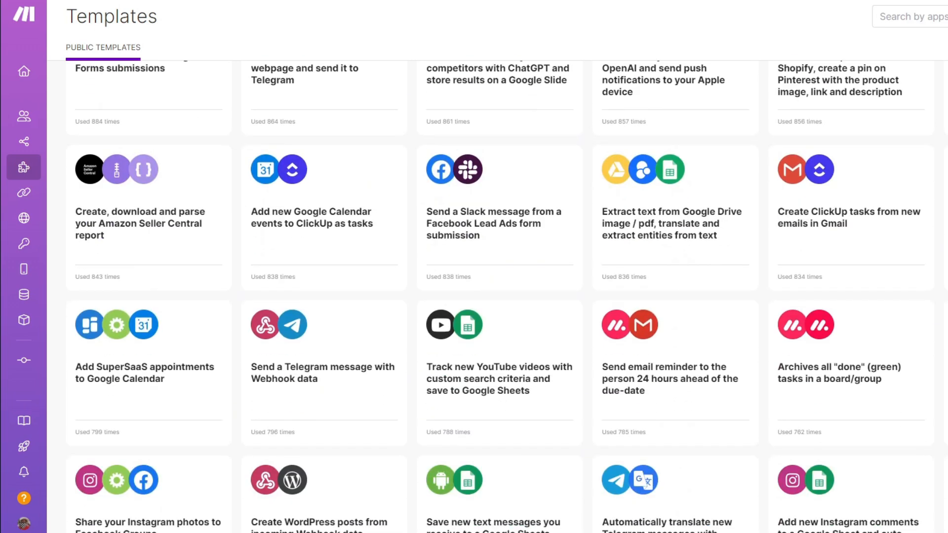
pyautogui.scroll(-4, 601, 221)
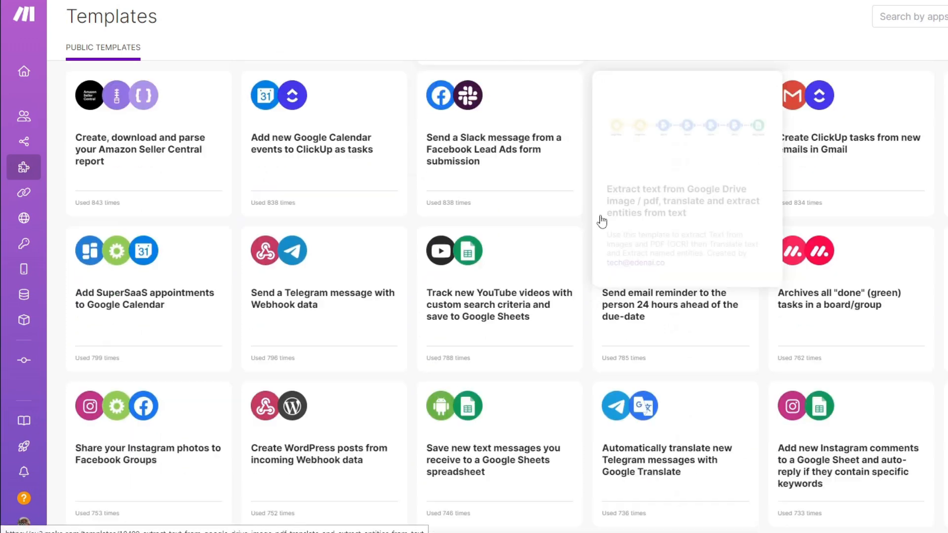
pyautogui.scroll(-3, 601, 221)
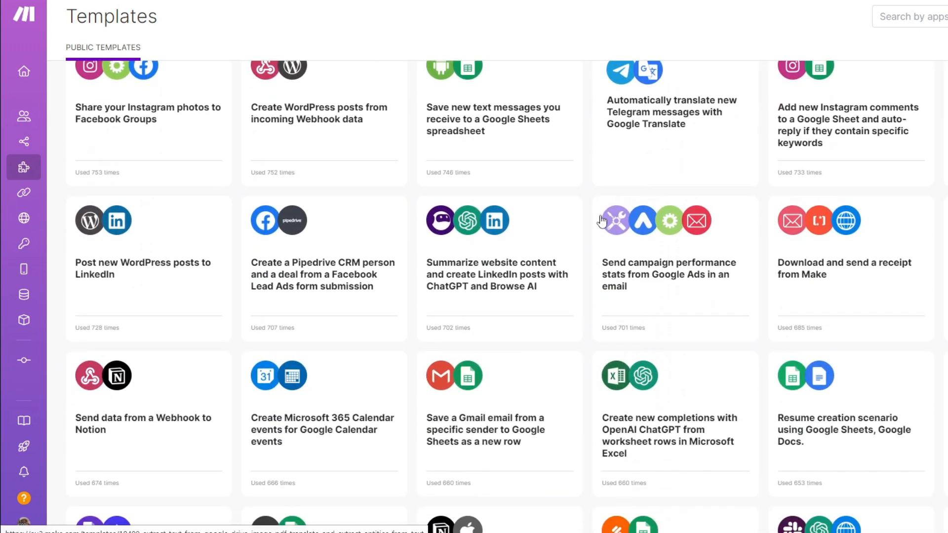
pyautogui.scroll(-5, 601, 221)
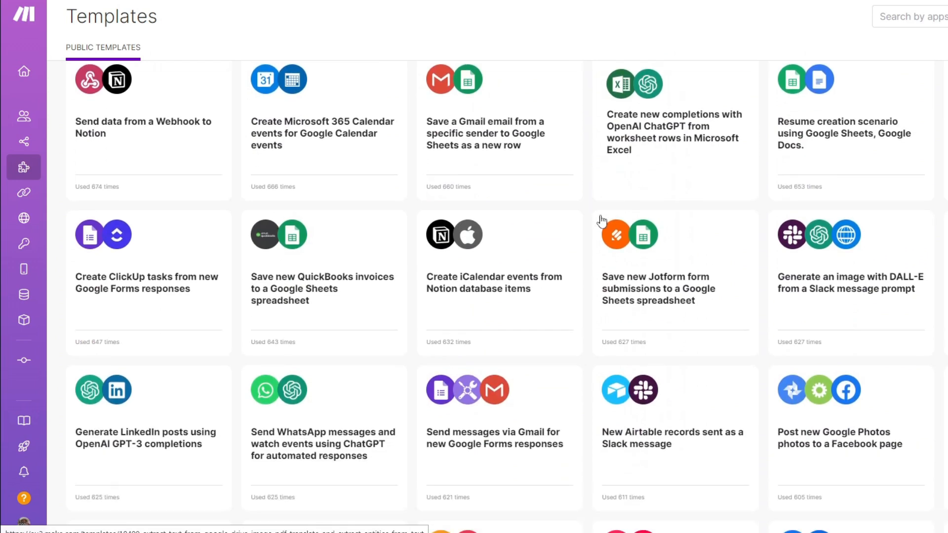
pyautogui.scroll(-3, 601, 221)
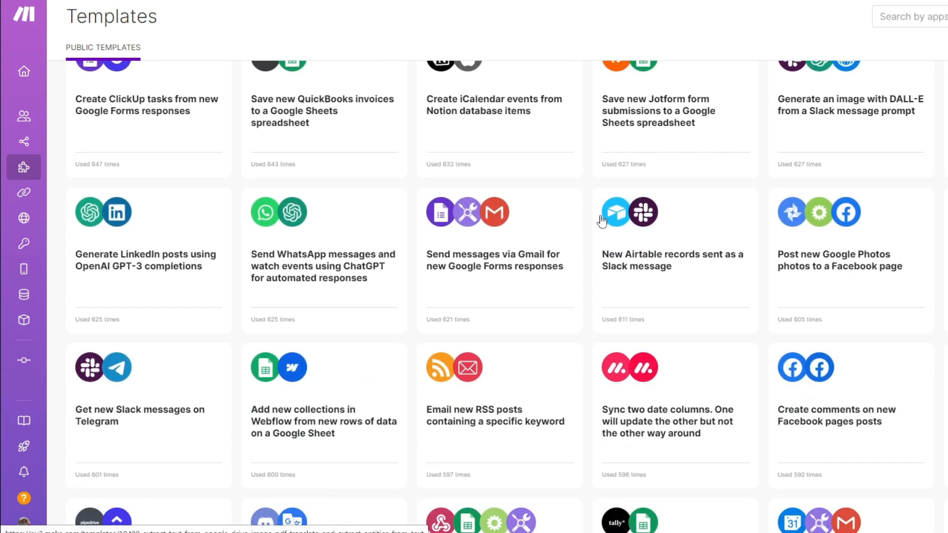
pyautogui.scroll(-6, 601, 222)
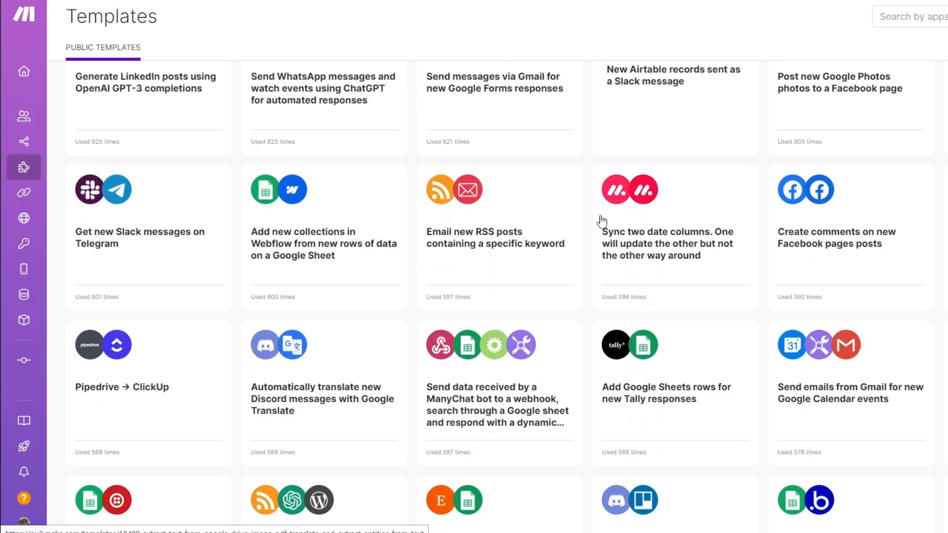
pyautogui.scroll(-3, 601, 222)
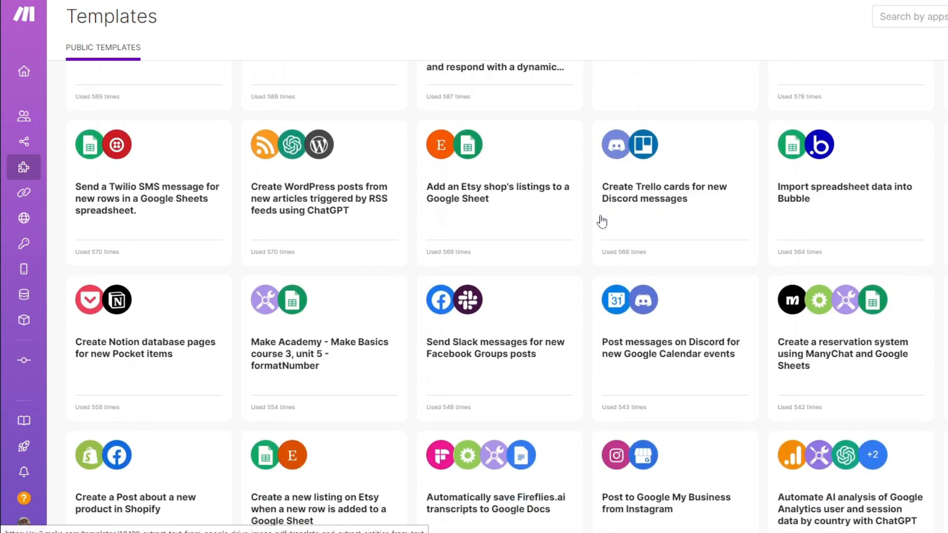
pyautogui.scroll(-7, 601, 222)
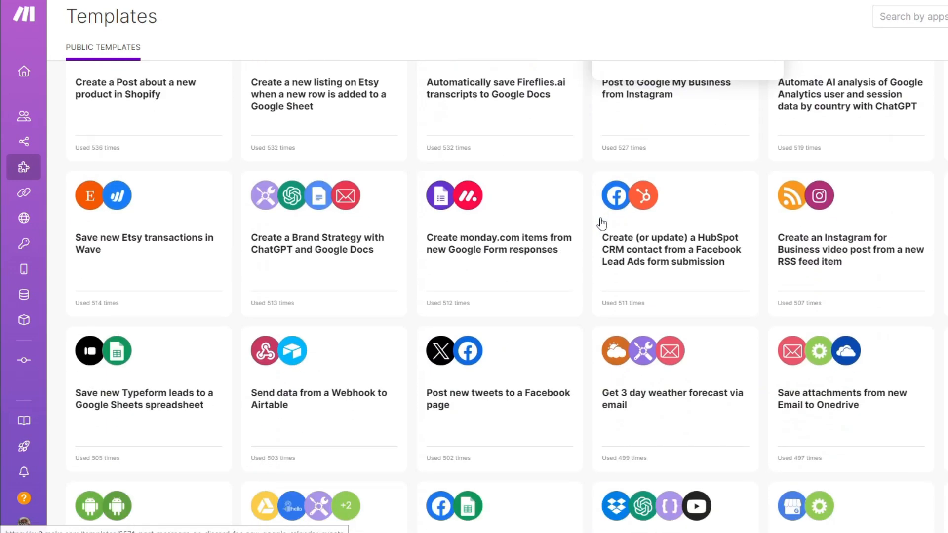
pyautogui.scroll(-5, 601, 224)
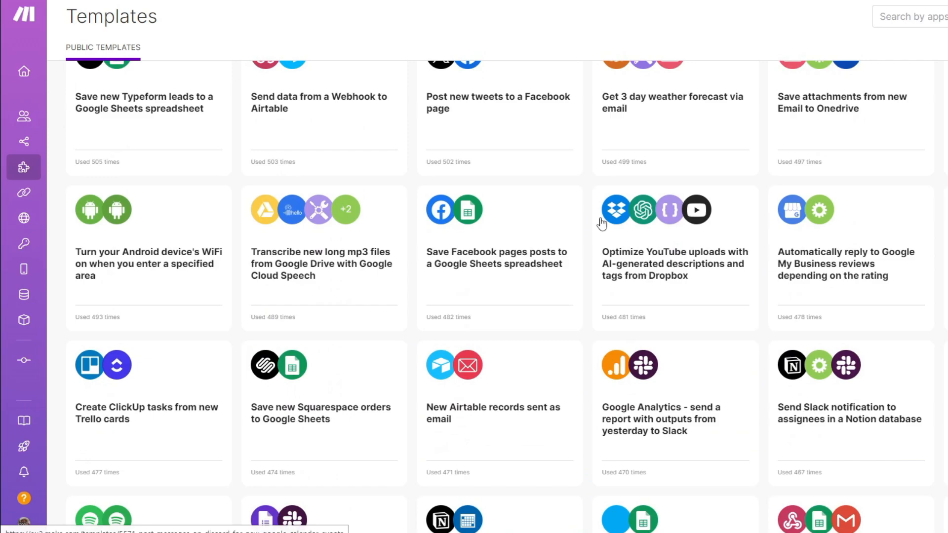
pyautogui.scroll(-9, 601, 223)
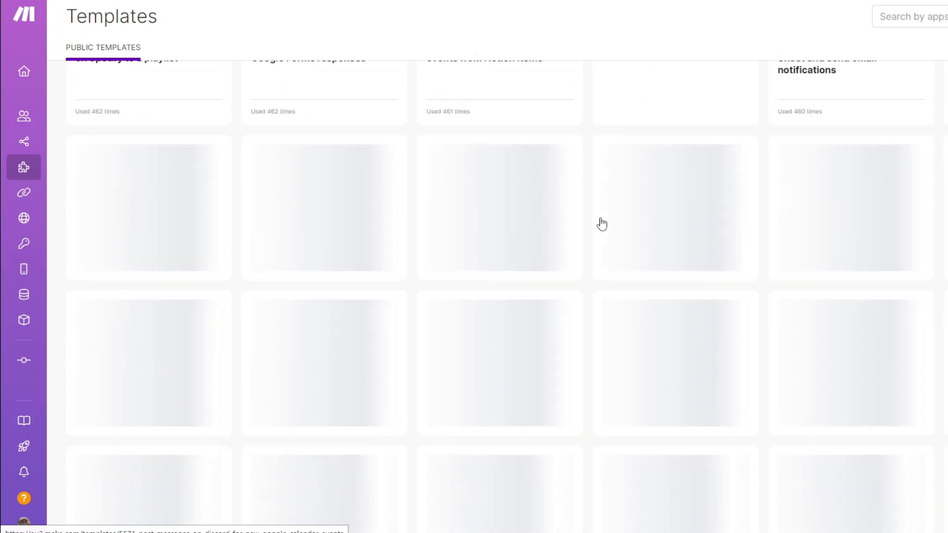
pyautogui.scroll(-8, 601, 224)
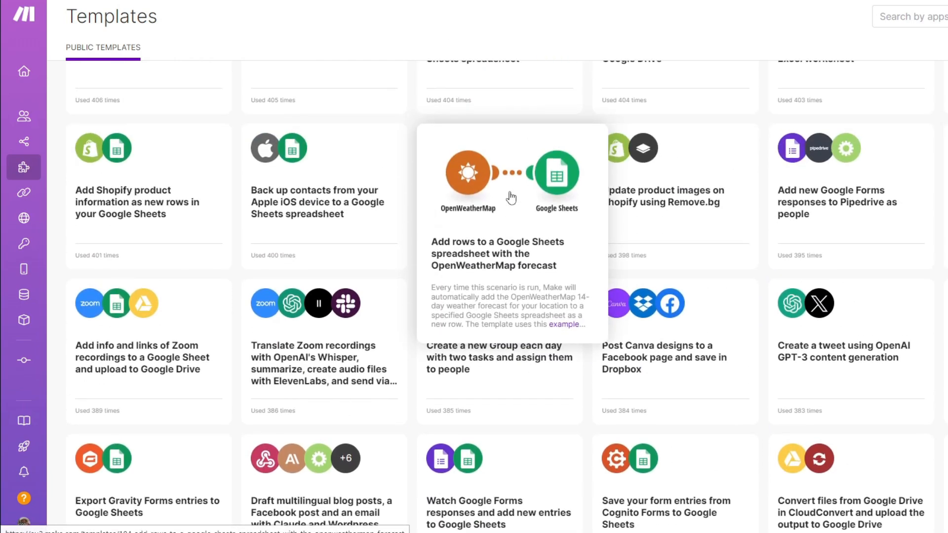
pyautogui.scroll(10, 454, 76)
pyautogui.scroll(10, 454, 76)
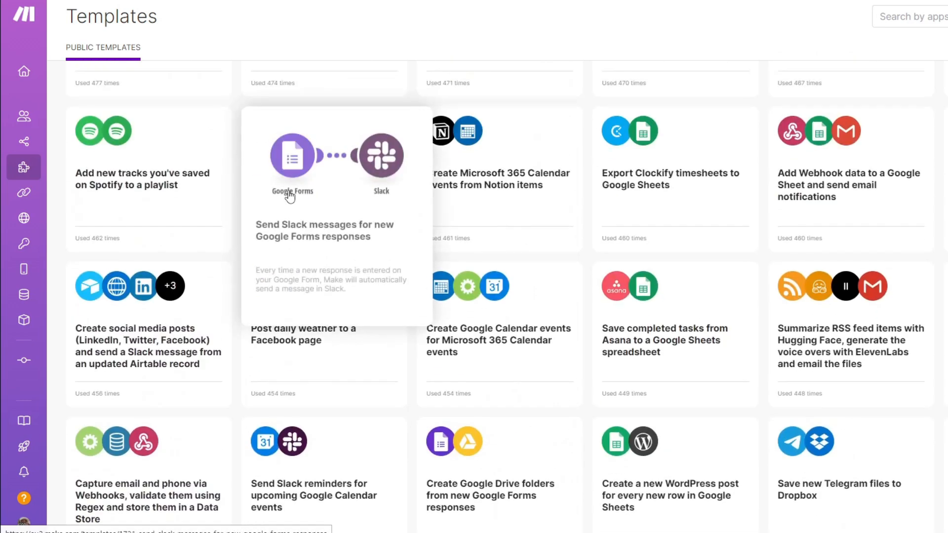
# View the organization and team overview pages, ending on the team's scenarios.
pyautogui.moveTo(134, 133)
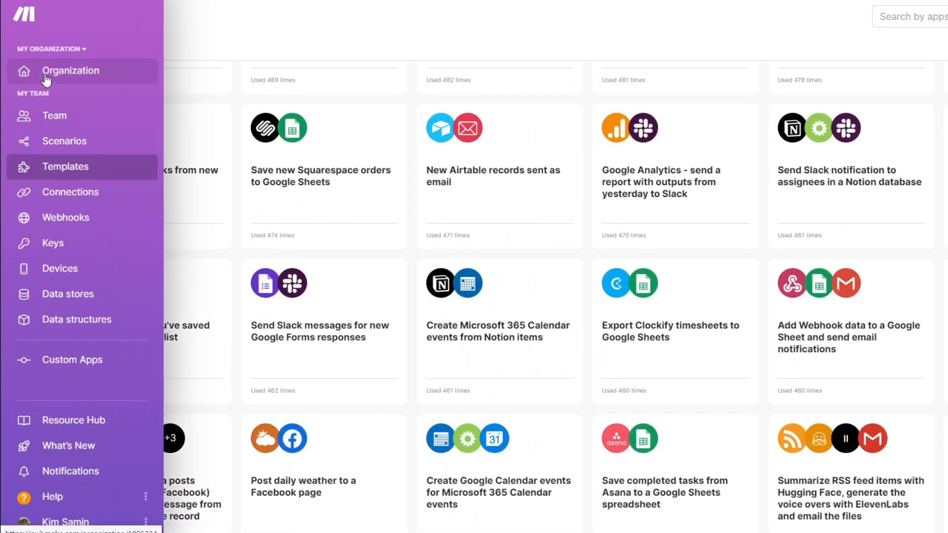
pyautogui.click(46, 74)
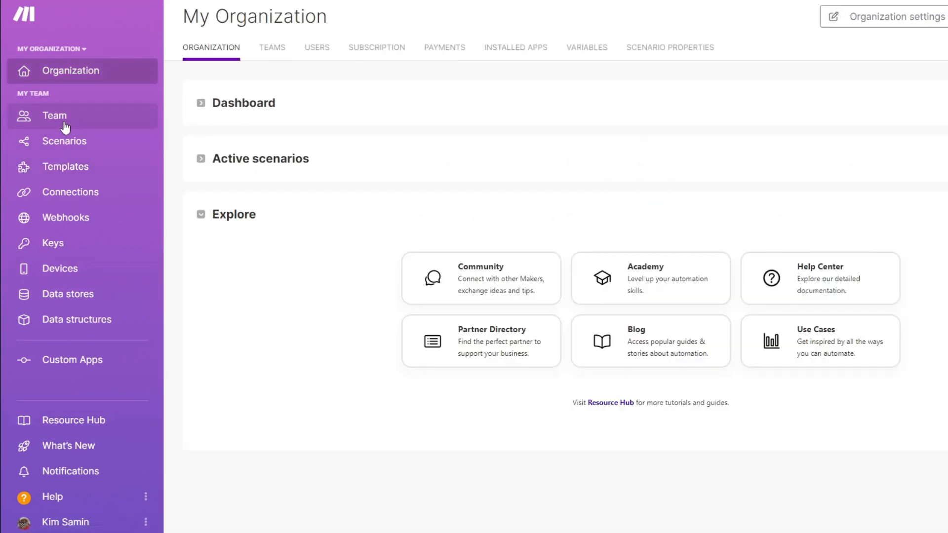
pyautogui.click(65, 127)
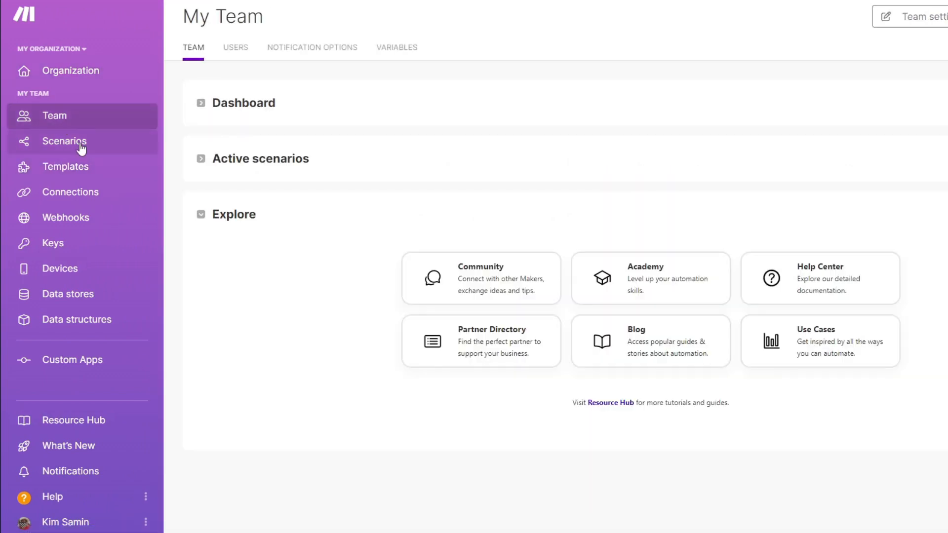
pyautogui.click(81, 144)
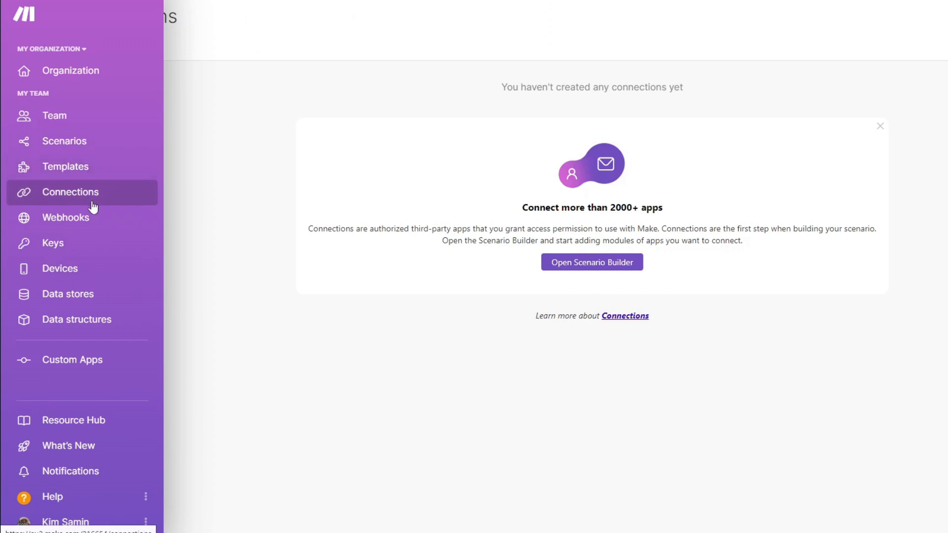
# Return to the public templates and look through the previews of which apps each one connects.
pyautogui.click(74, 167)
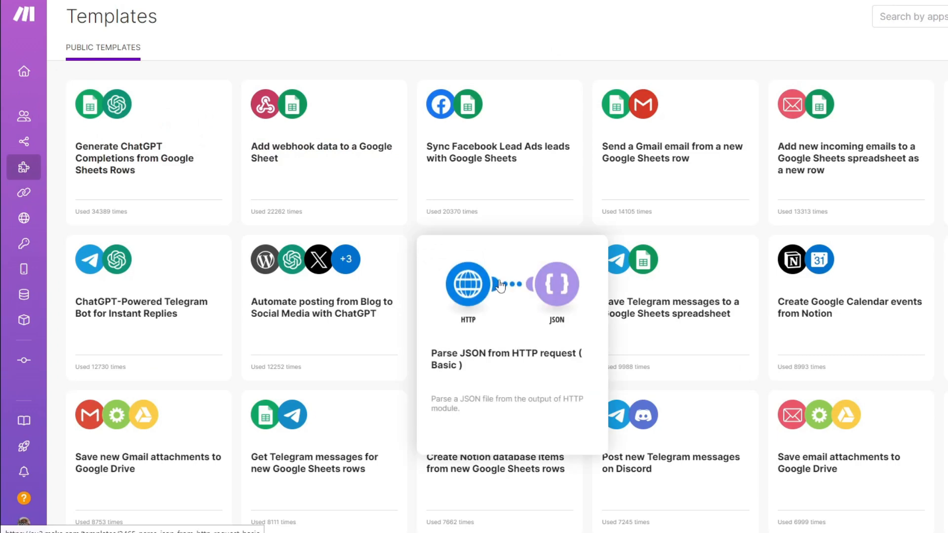
pyautogui.scroll(-5, 660, 328)
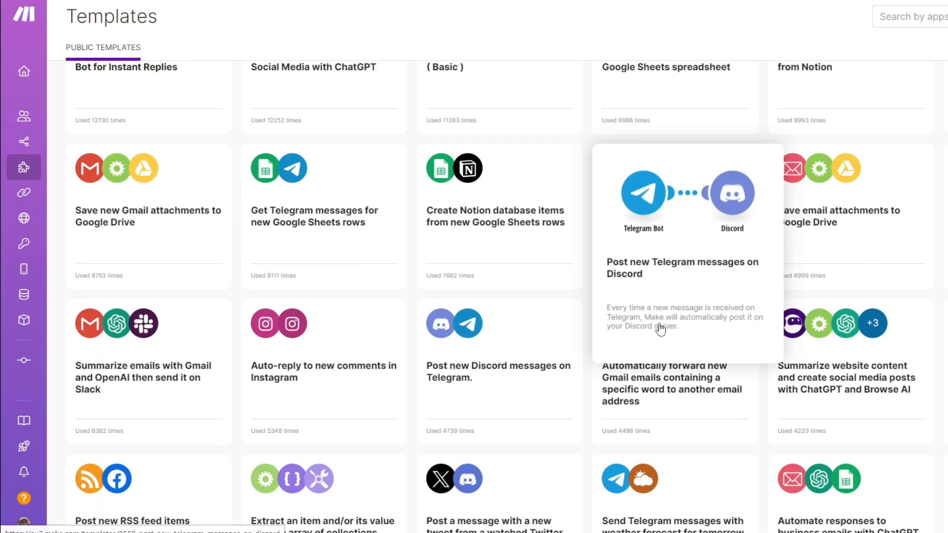
pyautogui.scroll(-12, 660, 328)
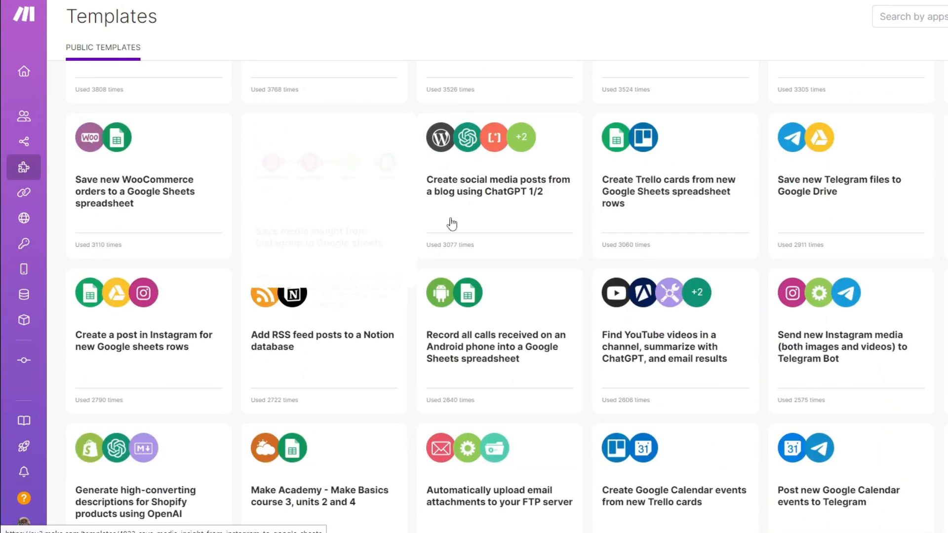
pyautogui.scroll(-20, 583, 371)
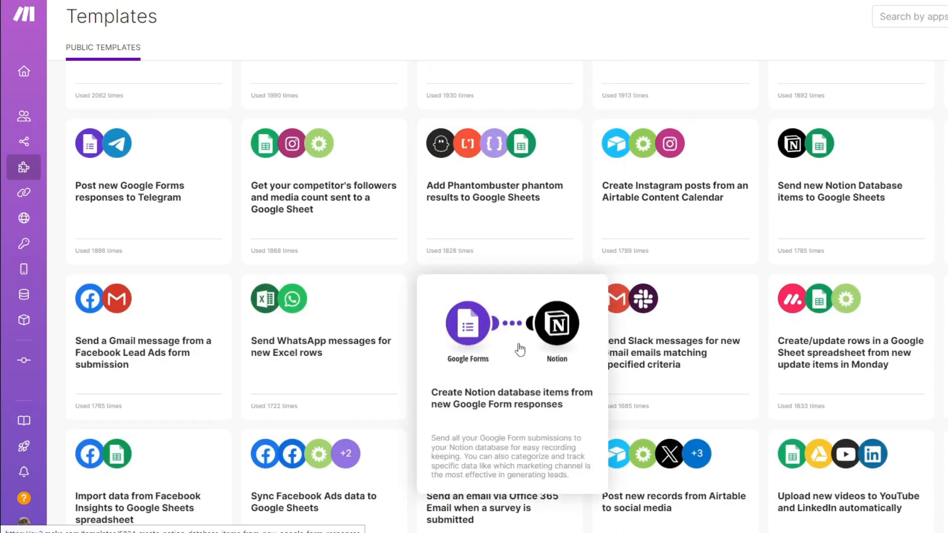
pyautogui.scroll(-5, 515, 349)
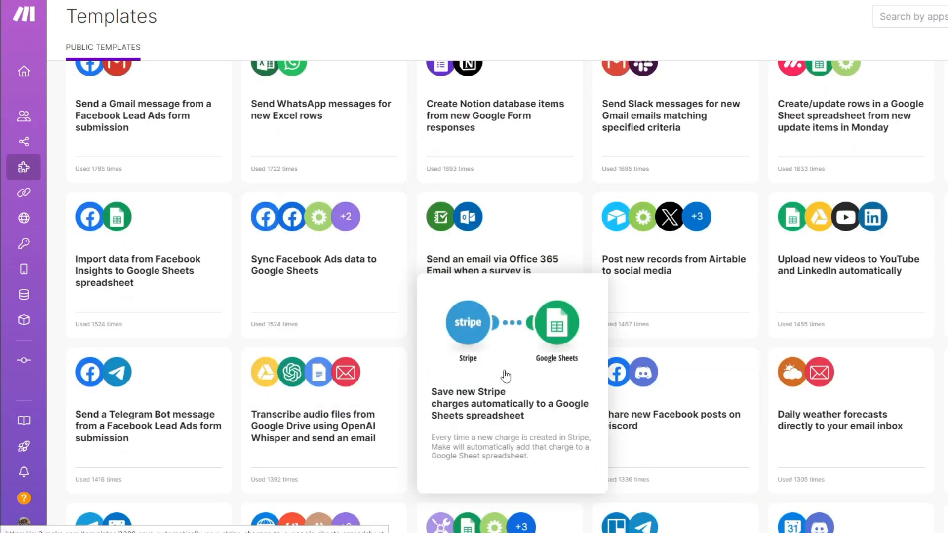
pyautogui.scroll(-5, 329, 277)
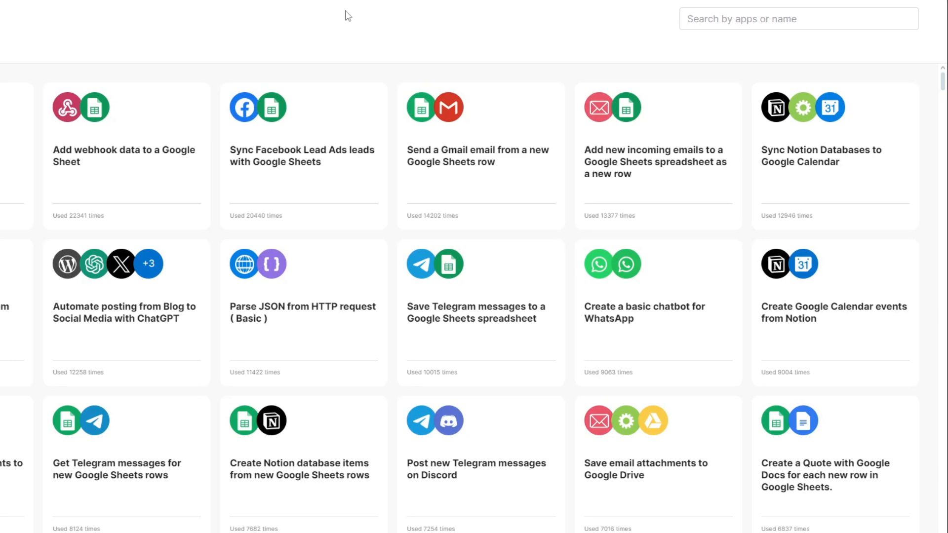
# Search the public templates for "google form" and filter them by the Google Forms app.
pyautogui.click(734, 25)
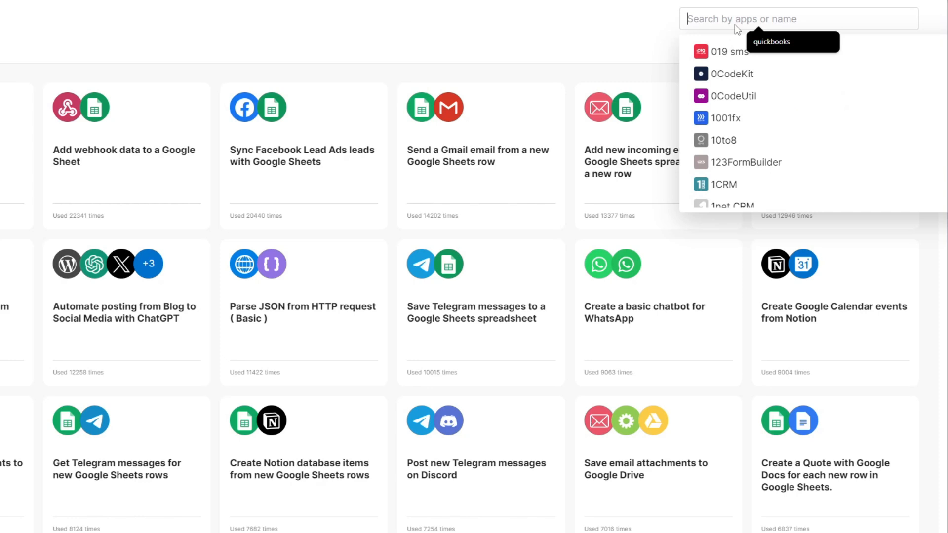
pyautogui.write('g')
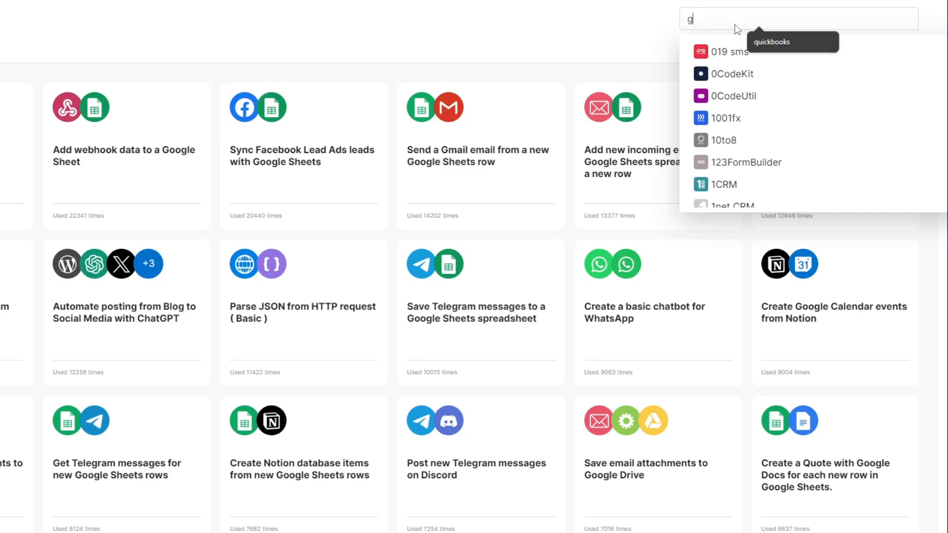
pyautogui.write('oogle form')
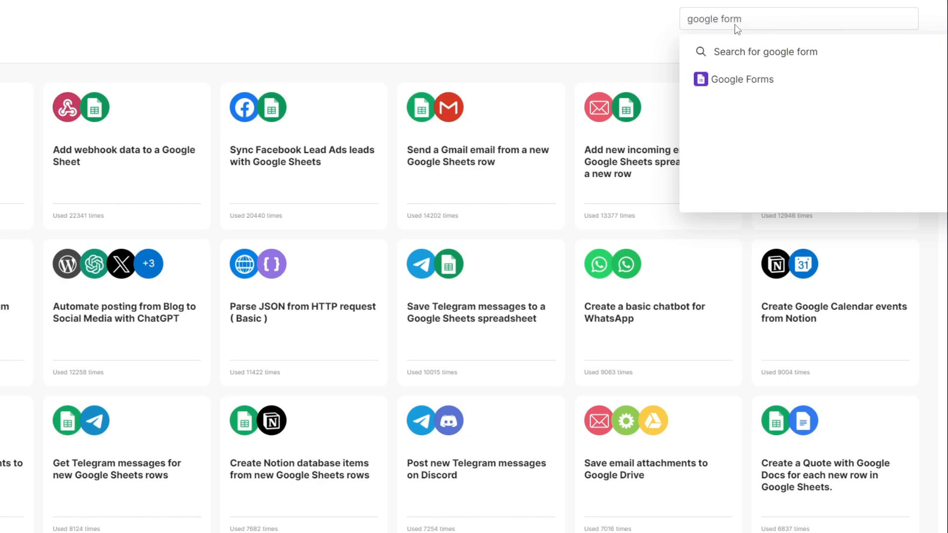
pyautogui.click(771, 85)
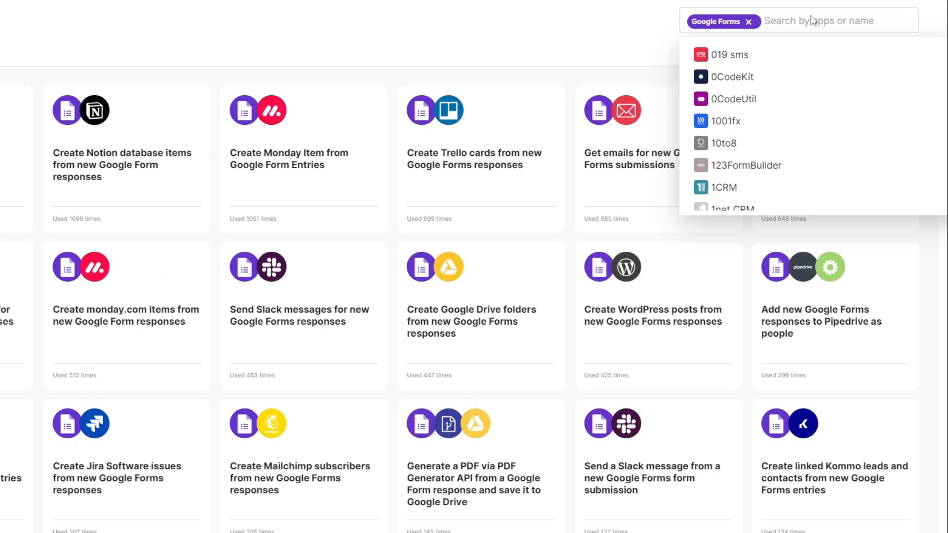
# Narrow the Google Forms templates to those using Airtable and open "Add new Google Forms responses as records in Airtable".
pyautogui.write('airtable')
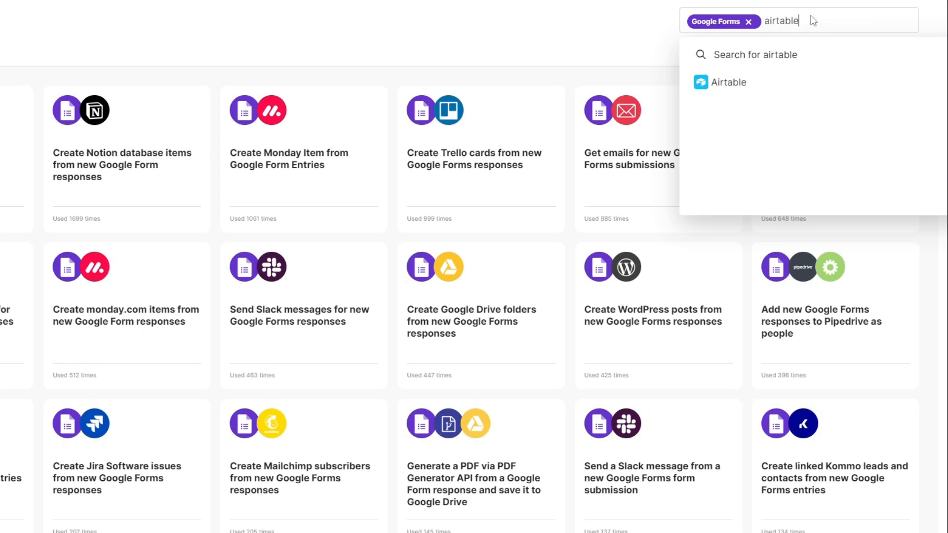
pyautogui.click(765, 83)
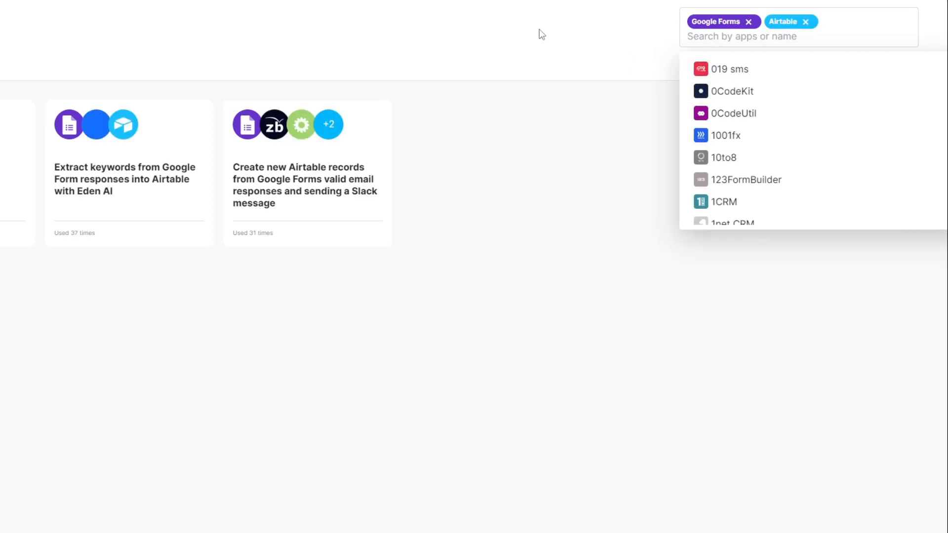
pyautogui.click(538, 33)
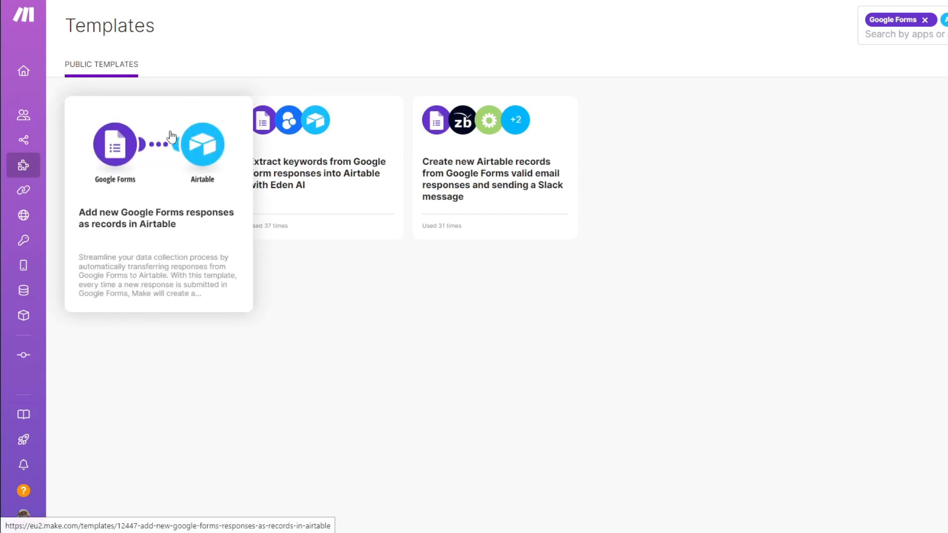
pyautogui.click(171, 135)
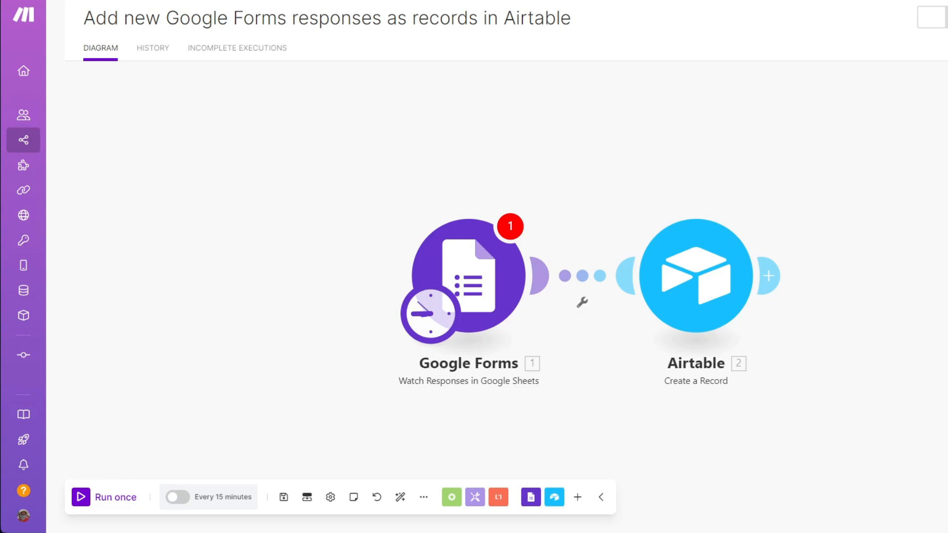
# Check which Google Forms modules can be added after the Airtable module, leaving the template's flow as it is.
pyautogui.moveTo(192, 403); pyautogui.dragTo(207, 298)
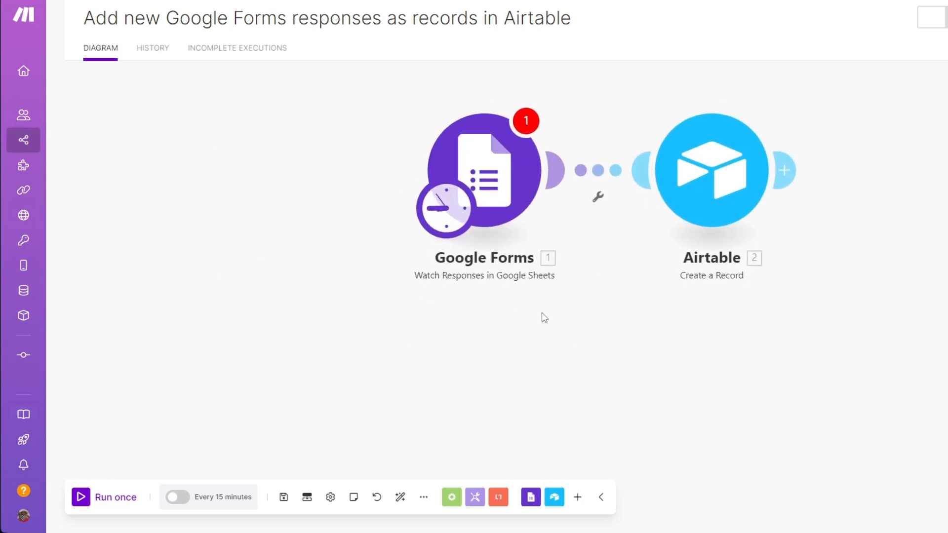
pyautogui.moveTo(565, 328); pyautogui.dragTo(534, 343)
pyautogui.moveTo(818, 255); pyautogui.dragTo(715, 311)
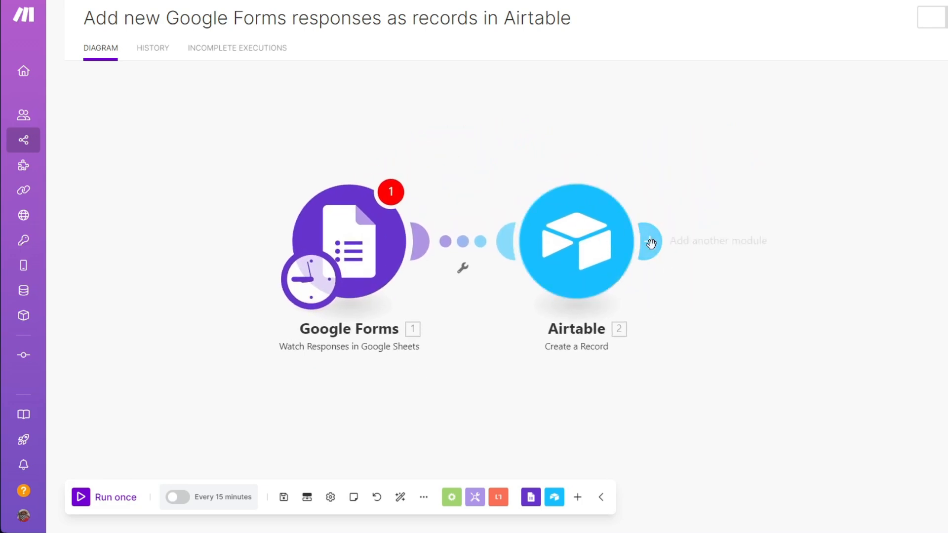
pyautogui.click(655, 243)
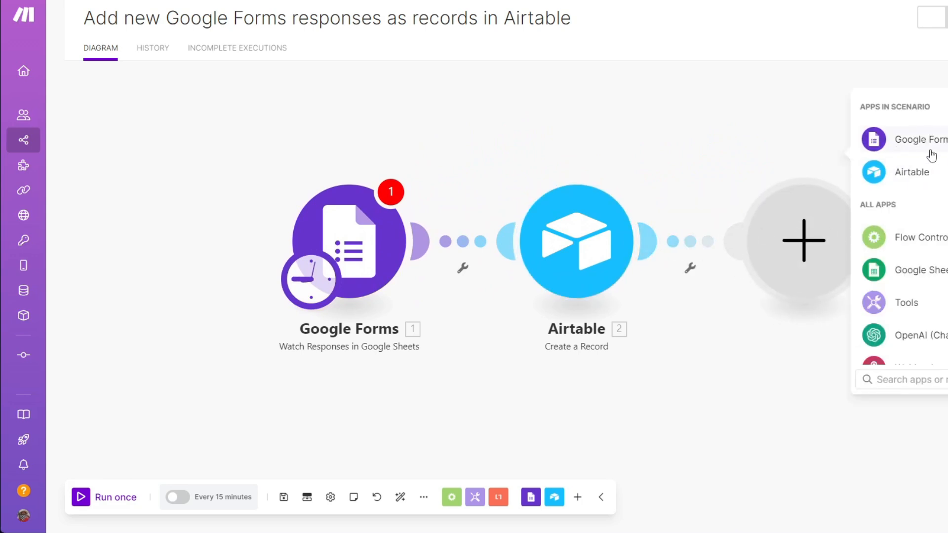
pyautogui.click(926, 148)
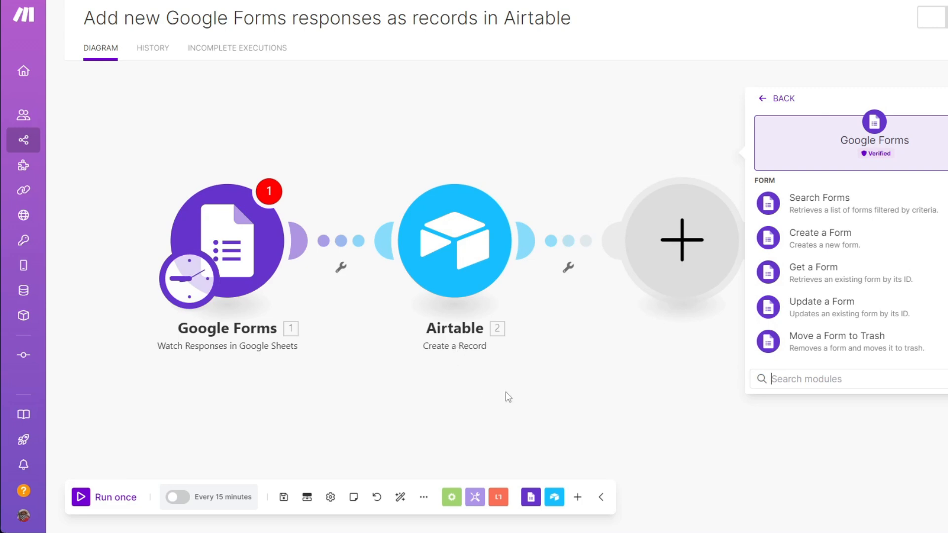
pyautogui.click(659, 385)
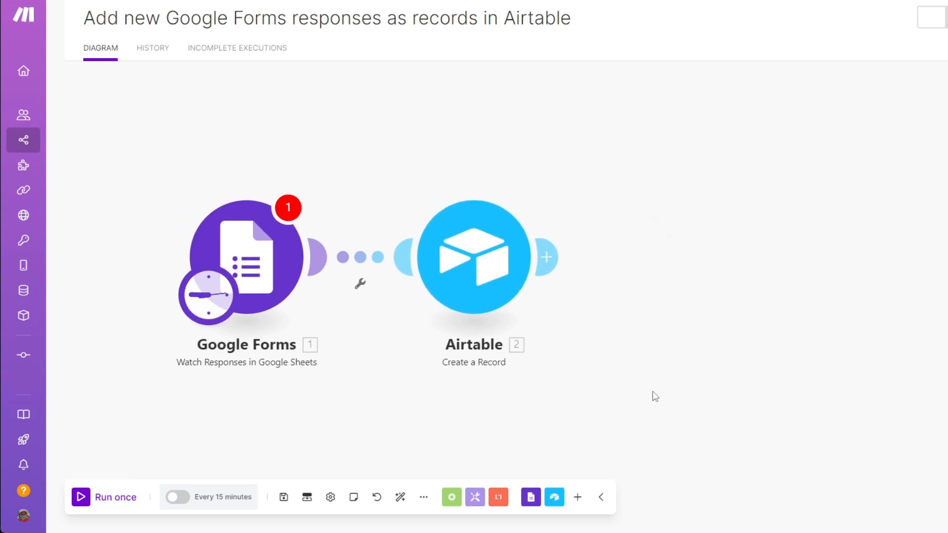
# Leave the template scenario for the organization overview, discarding the unsaved changes.
pyautogui.click(22, 73)
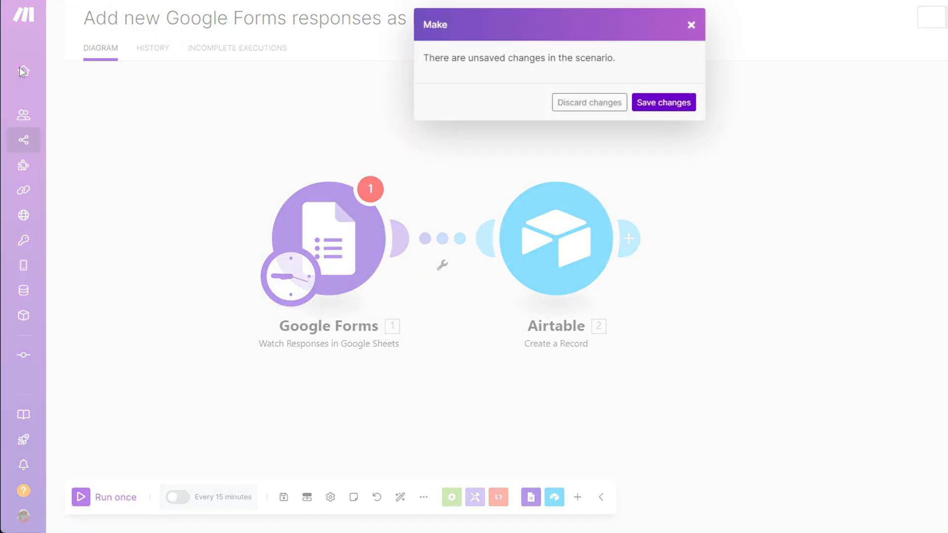
pyautogui.click(607, 102)
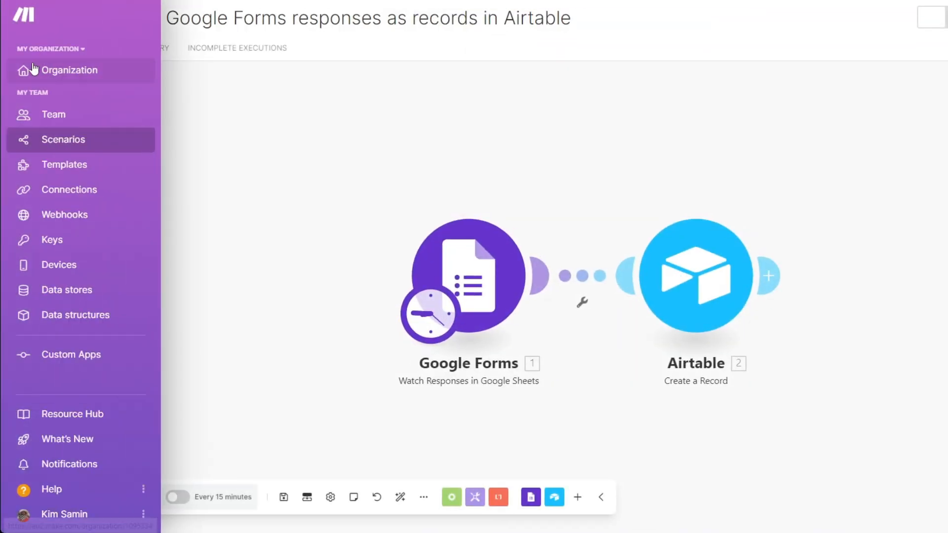
pyautogui.click(36, 72)
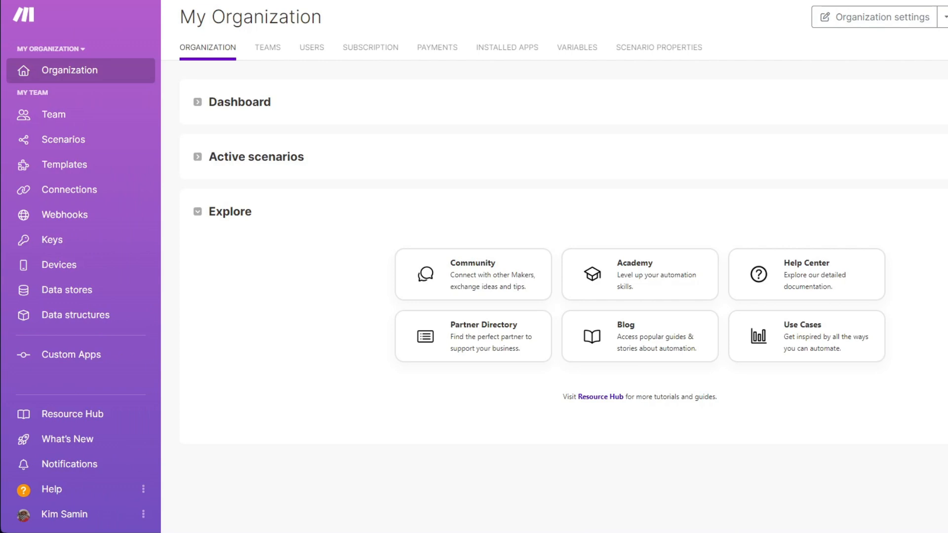
# Create a new scenario, look through the Google Forms modules and add Search Forms as its first module.
pyautogui.click(947, 17)
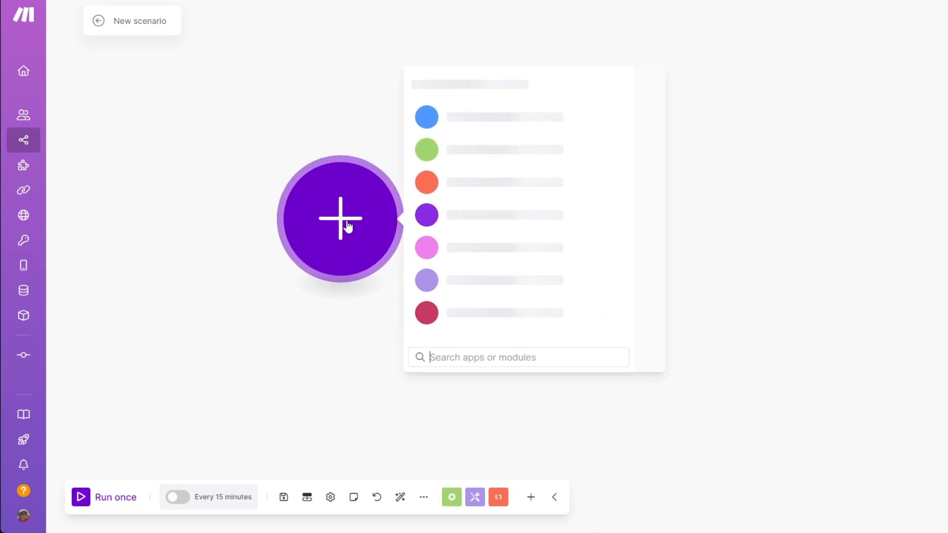
pyautogui.click(485, 359)
pyautogui.write('google form')
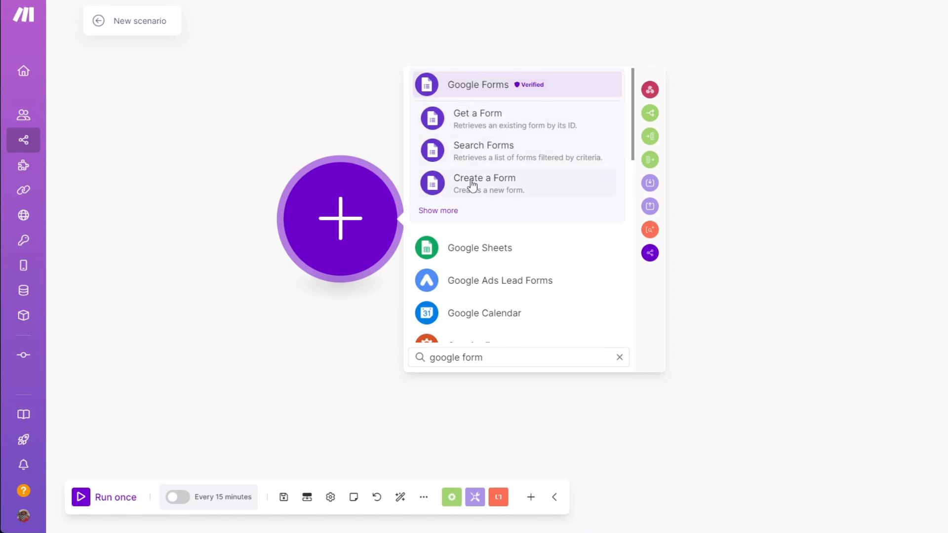
pyautogui.click(438, 211)
pyautogui.scroll(-6, 520, 203)
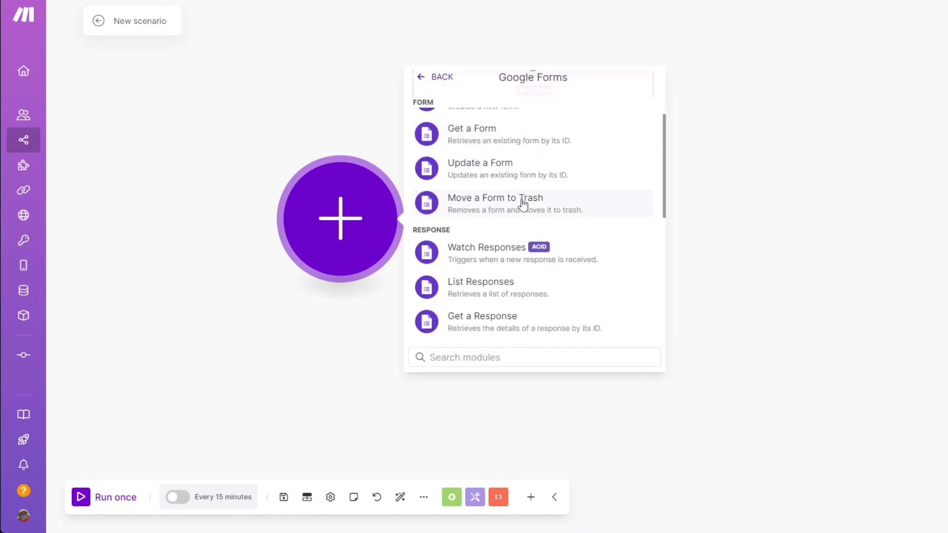
pyautogui.scroll(-2, 557, 233)
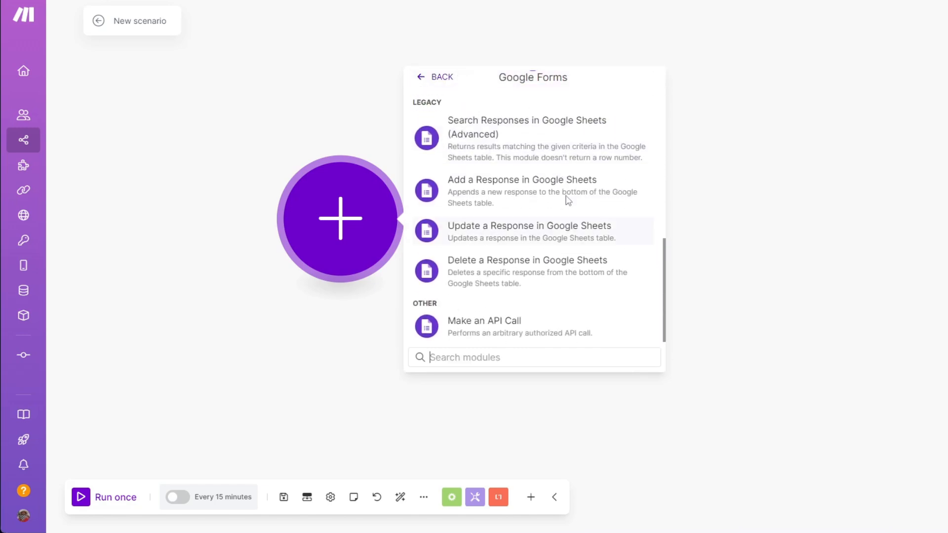
pyautogui.scroll(10, 551, 221)
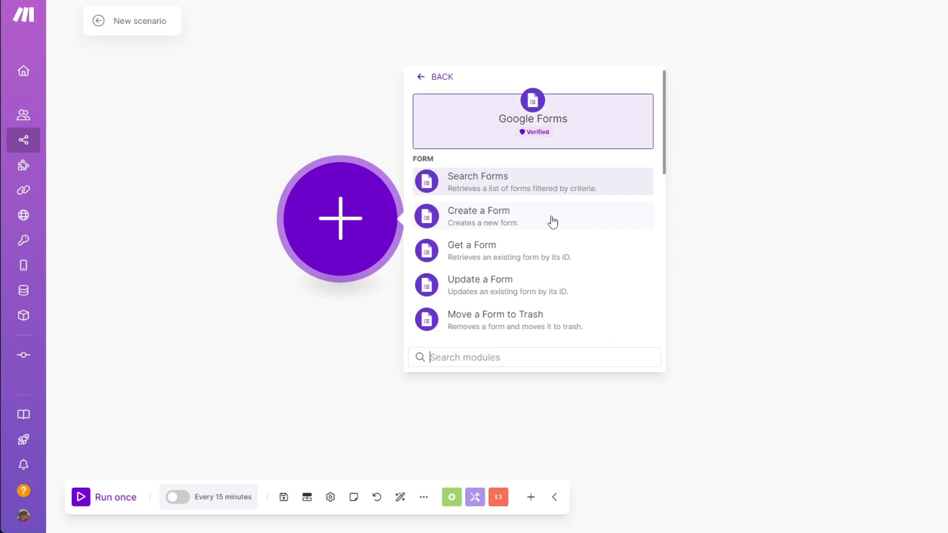
pyautogui.scroll(-3, 538, 212)
pyautogui.scroll(3, 528, 201)
pyautogui.press('Escape')
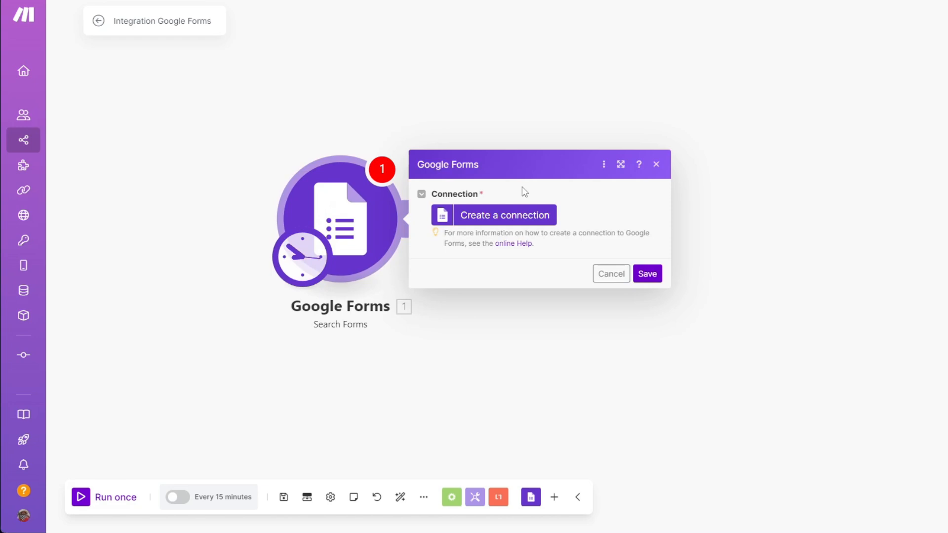
# Try to create a Google connection for the Search Forms module by signing in with Google.
pyautogui.click(523, 214)
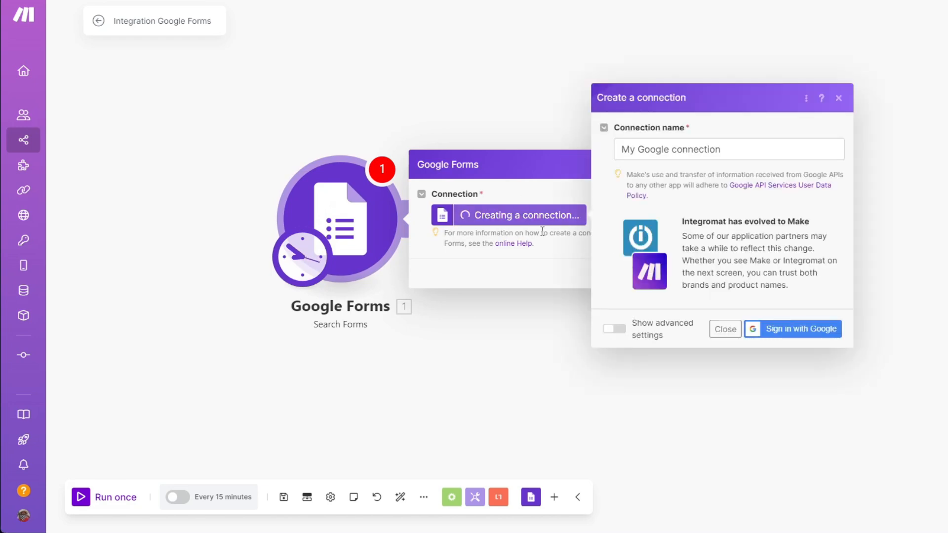
pyautogui.click(792, 338)
pyautogui.moveTo(486, 0); pyautogui.dragTo(498, 0)
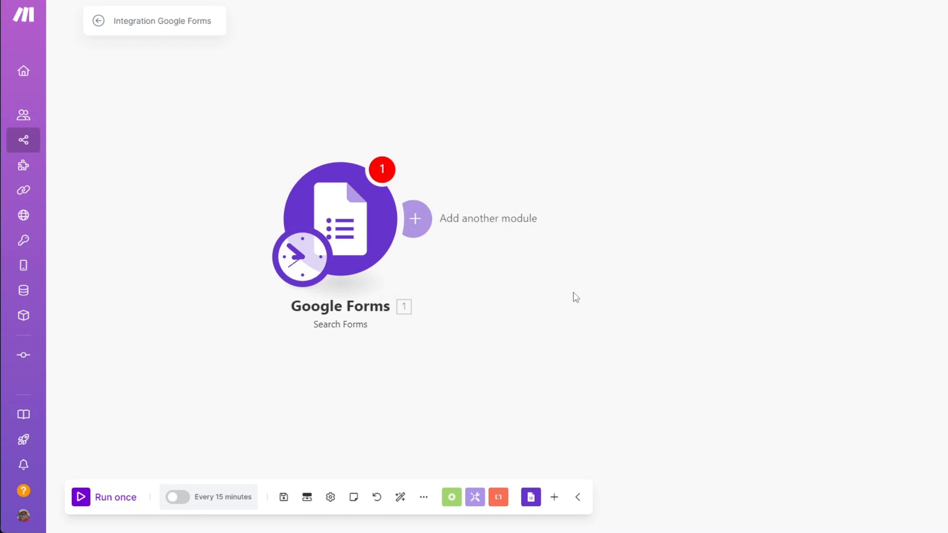
# Add Airtable's Update a Record module after the Google Forms module.
pyautogui.click(422, 228)
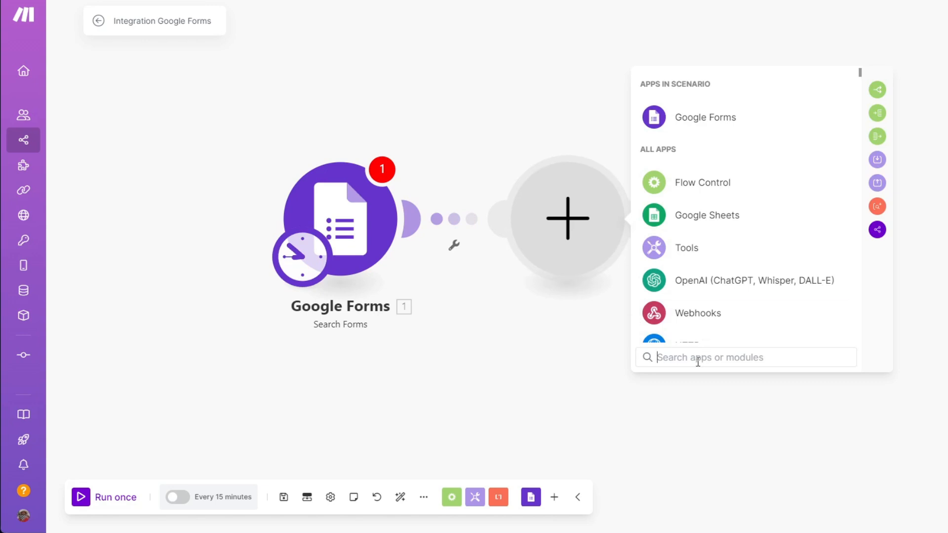
pyautogui.write('air')
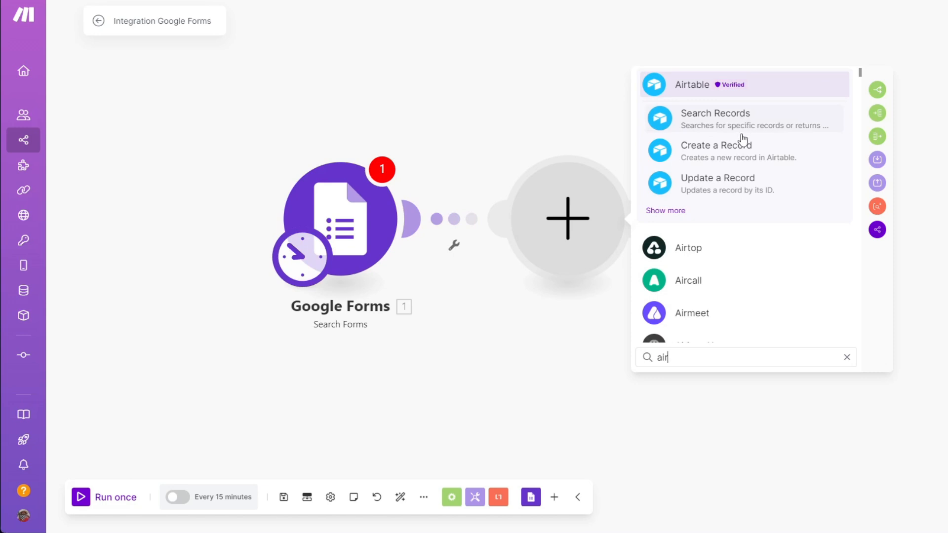
pyautogui.click(678, 218)
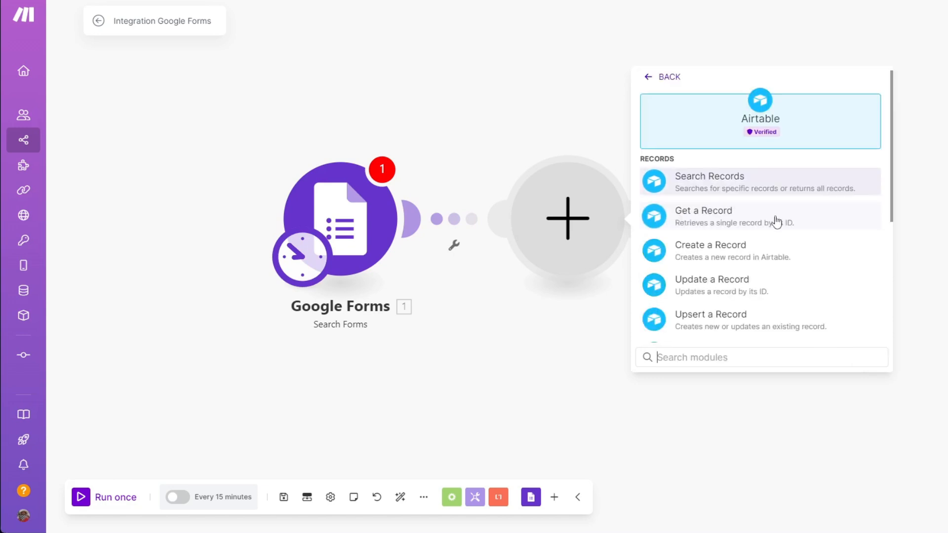
pyautogui.scroll(2, 815, 229)
pyautogui.scroll(-2, 745, 268)
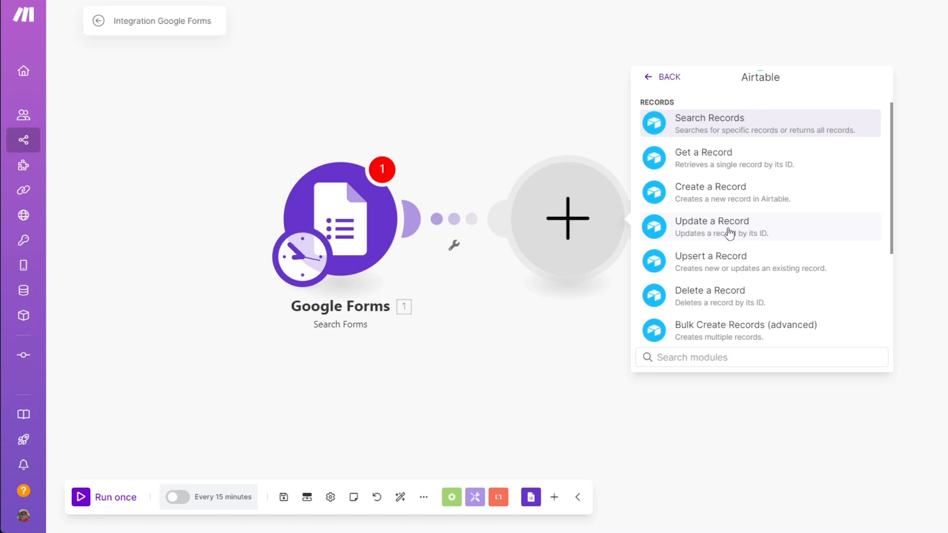
pyautogui.press('Escape')
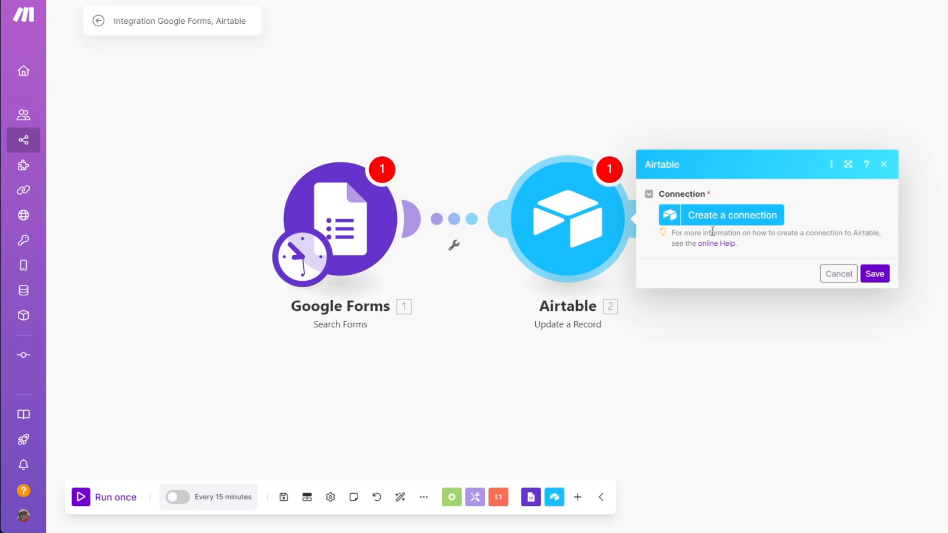
# Try to create a connection for the Airtable module with the Airtable Token or Key connection type.
pyautogui.click(752, 216)
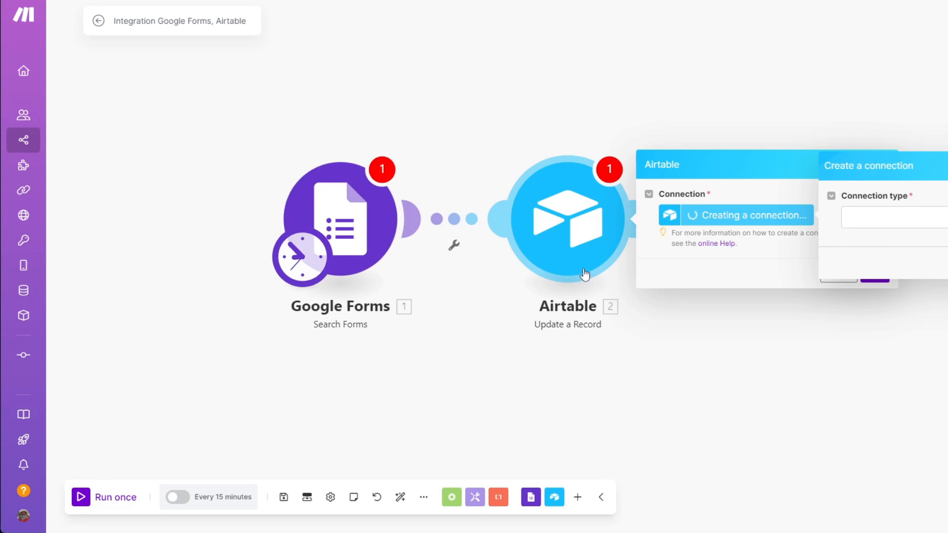
pyautogui.click(933, 221)
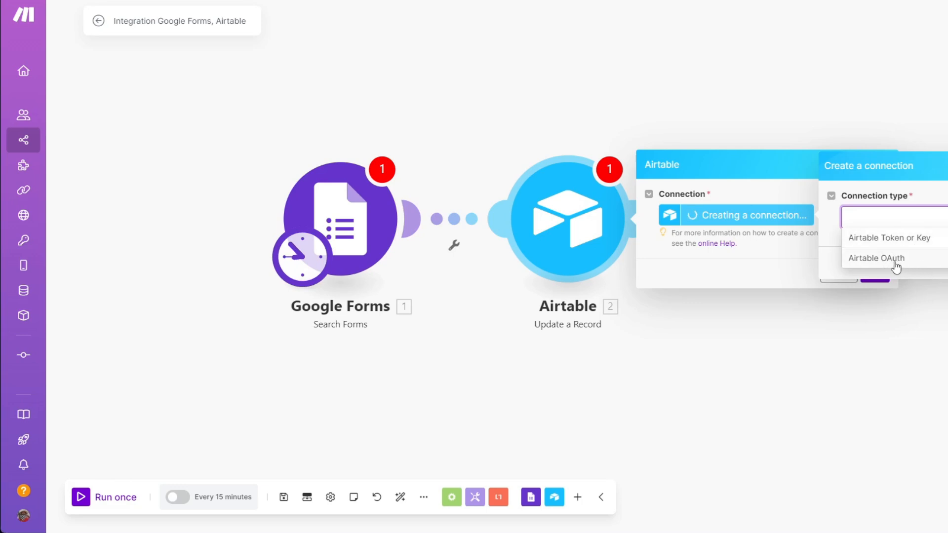
pyautogui.click(920, 238)
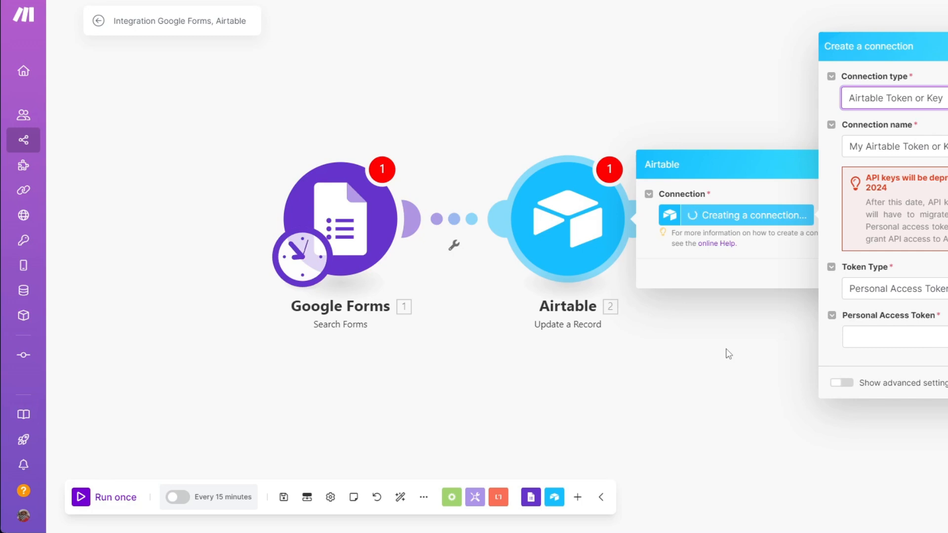
pyautogui.click(557, 341)
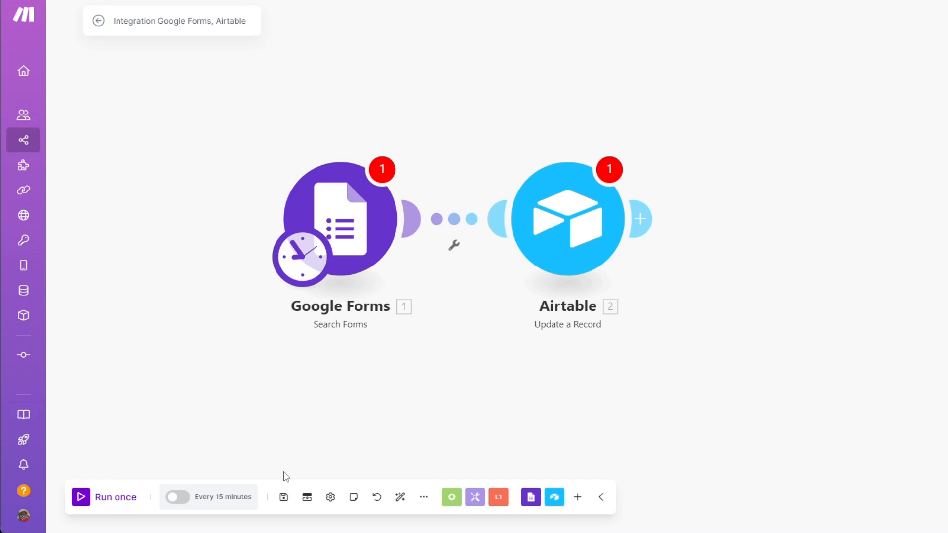
# Look through the scenario's inputs, settings, notes and the additional options for explaining the flow and exporting or importing blueprints.
pyautogui.click(307, 498)
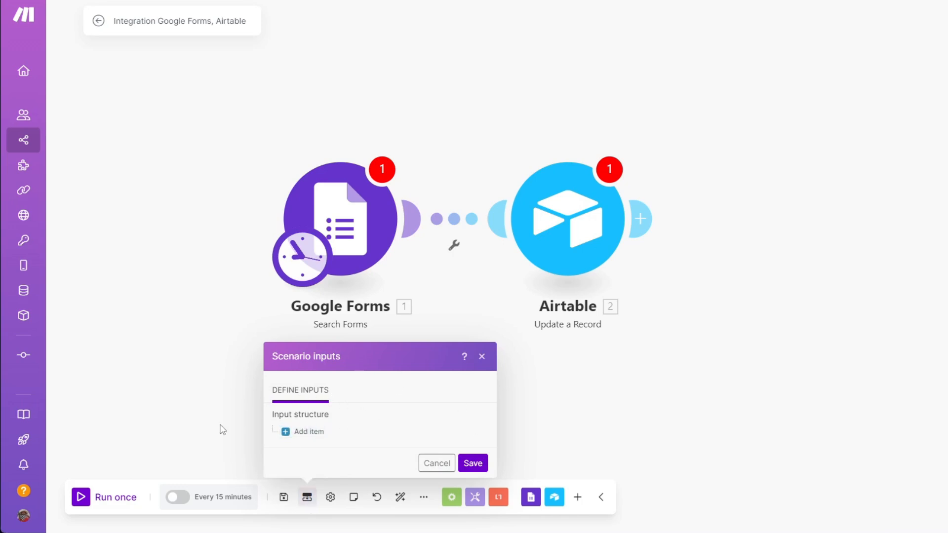
pyautogui.click(532, 425)
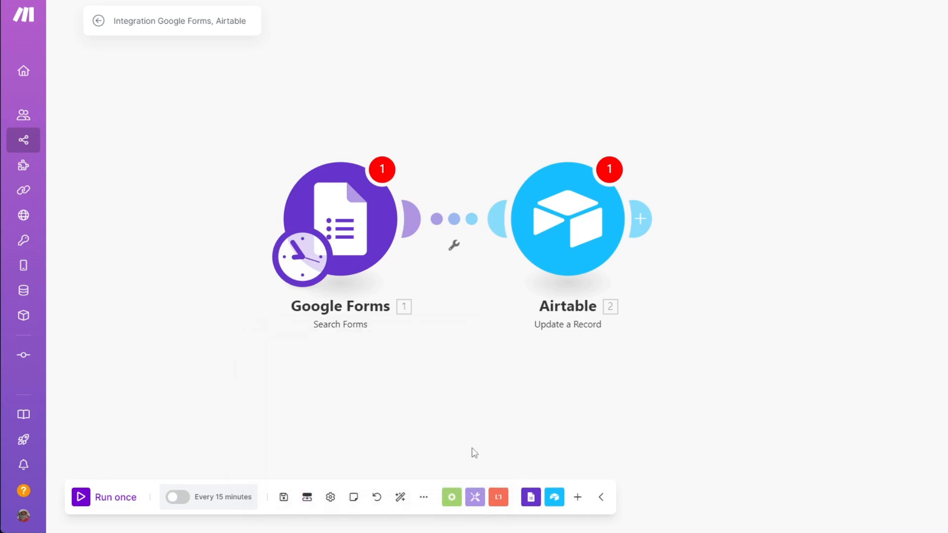
pyautogui.click(330, 498)
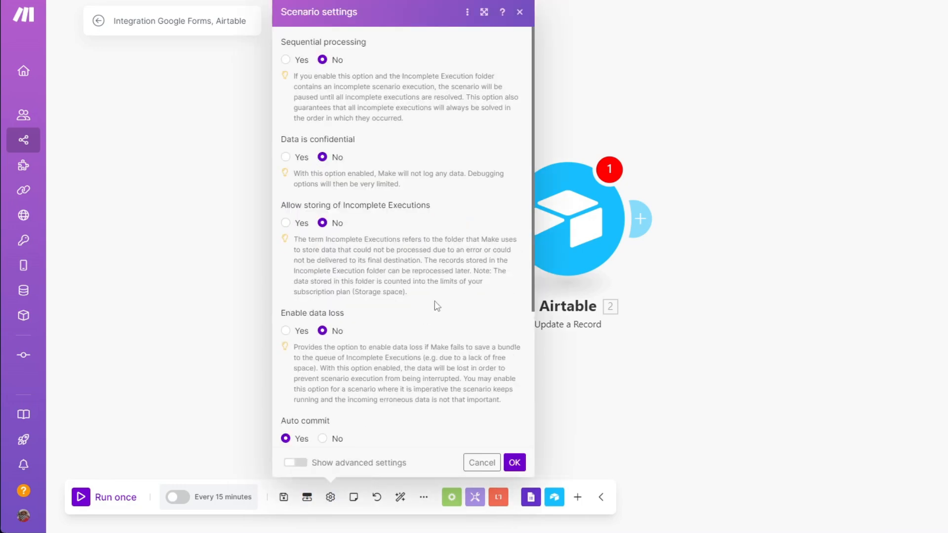
pyautogui.scroll(-4, 434, 301)
pyautogui.scroll(5, 434, 301)
pyautogui.click(655, 415)
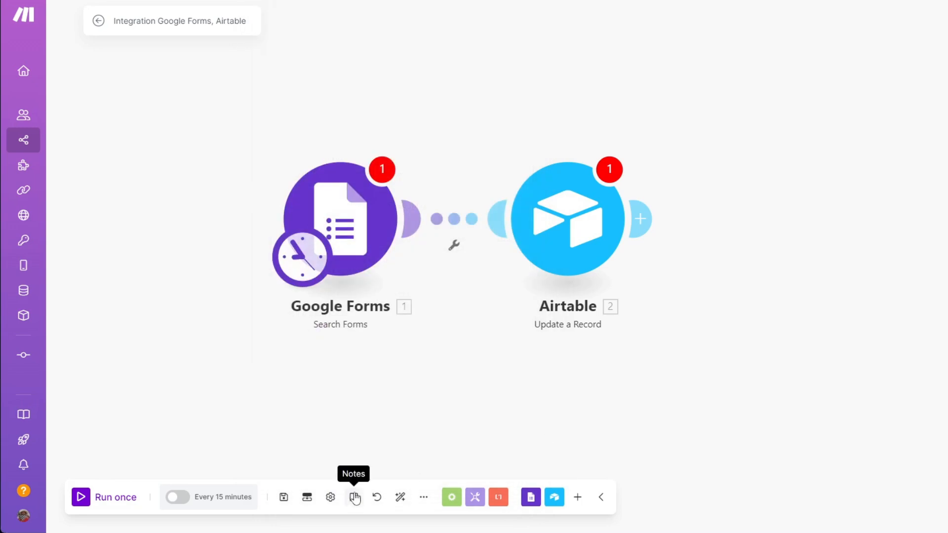
pyautogui.click(355, 498)
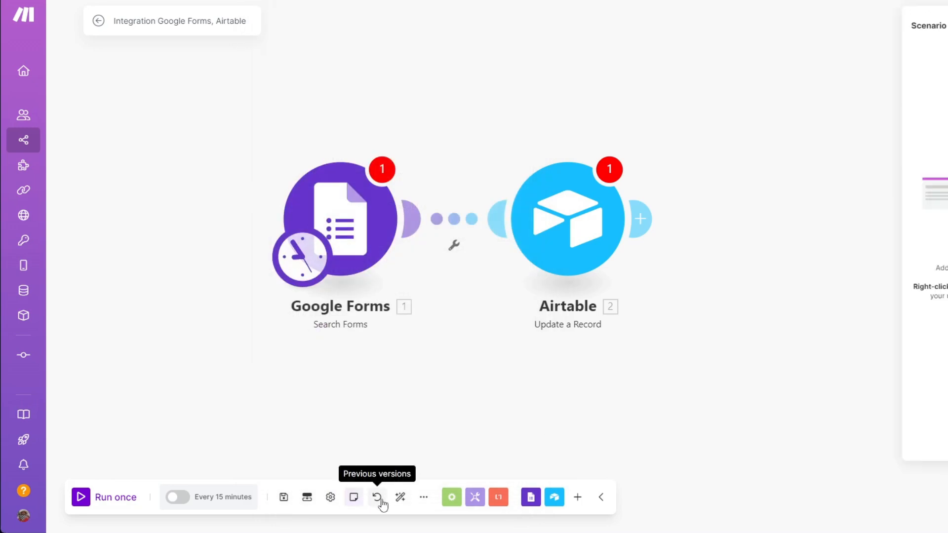
pyautogui.click(423, 497)
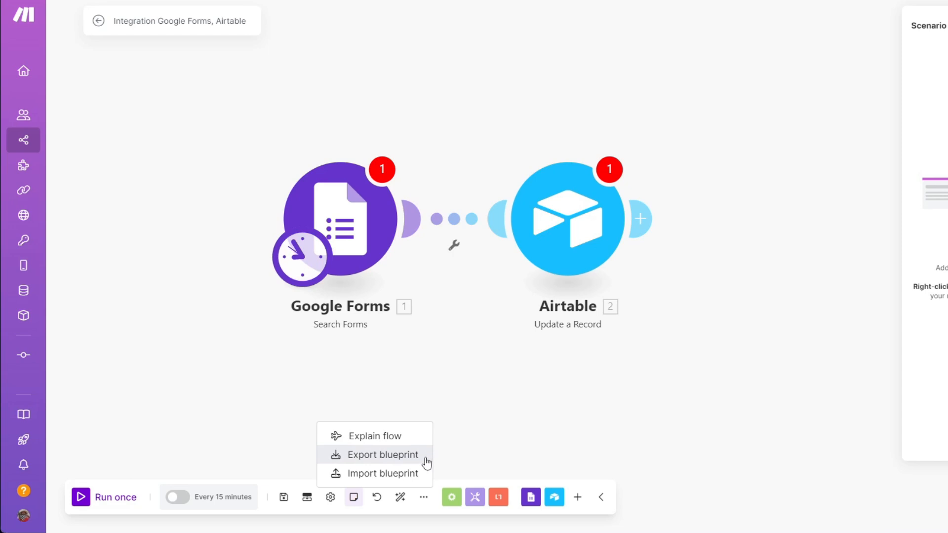
# Add Google Forms' Update a Form module to the scenario and place it after the Airtable Update a Record module.
pyautogui.click(478, 459)
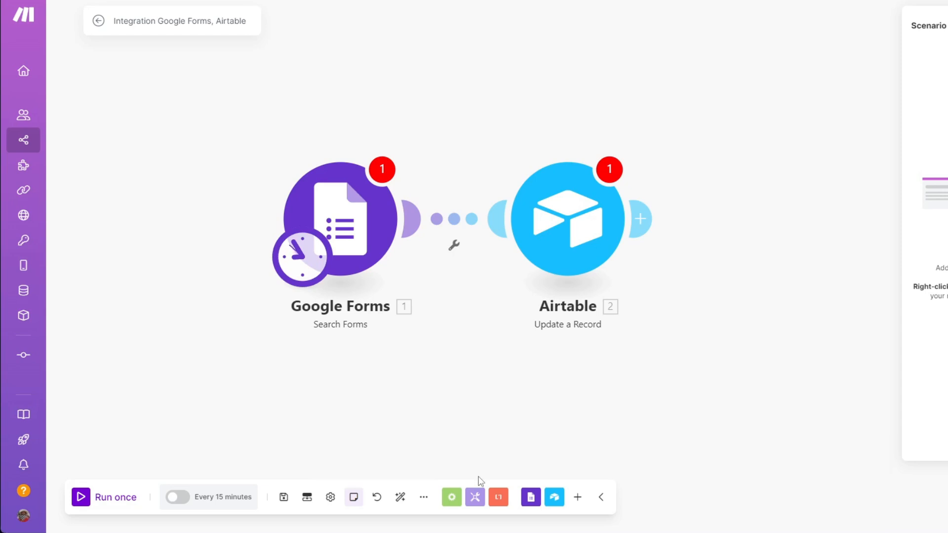
pyautogui.click(449, 500)
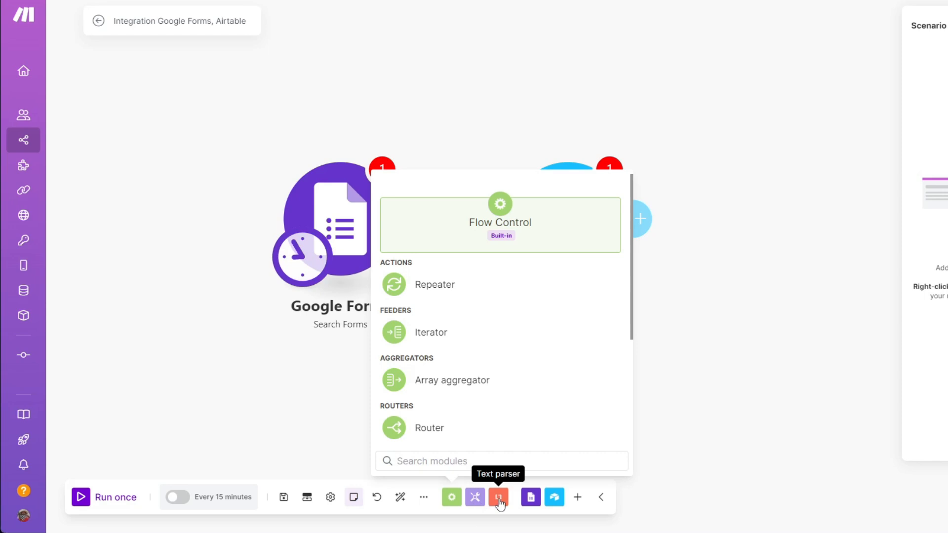
pyautogui.click(530, 497)
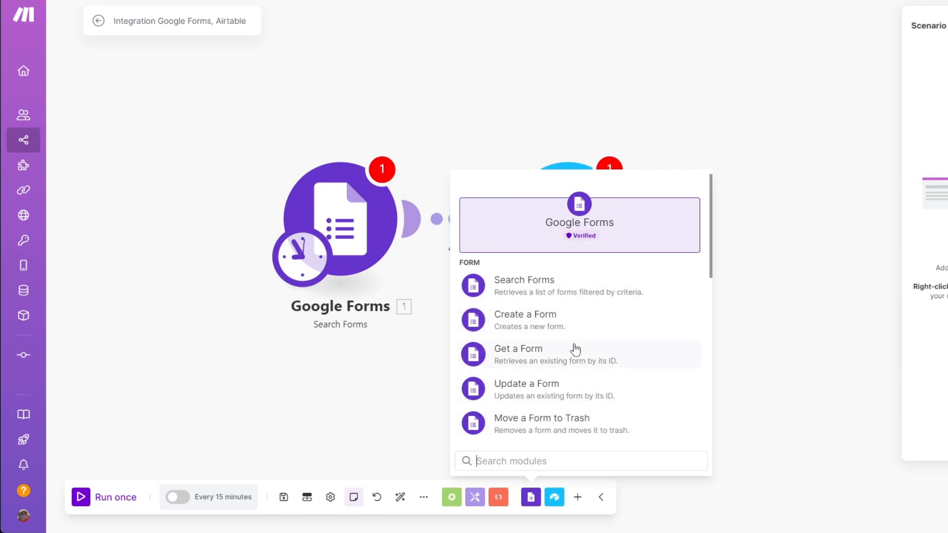
pyautogui.click(556, 385)
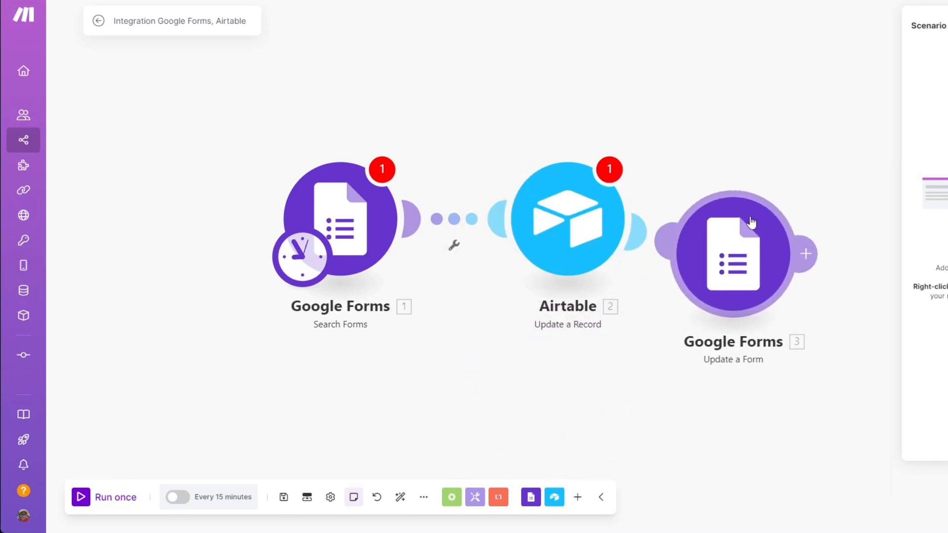
pyautogui.moveTo(750, 223); pyautogui.dragTo(752, 173)
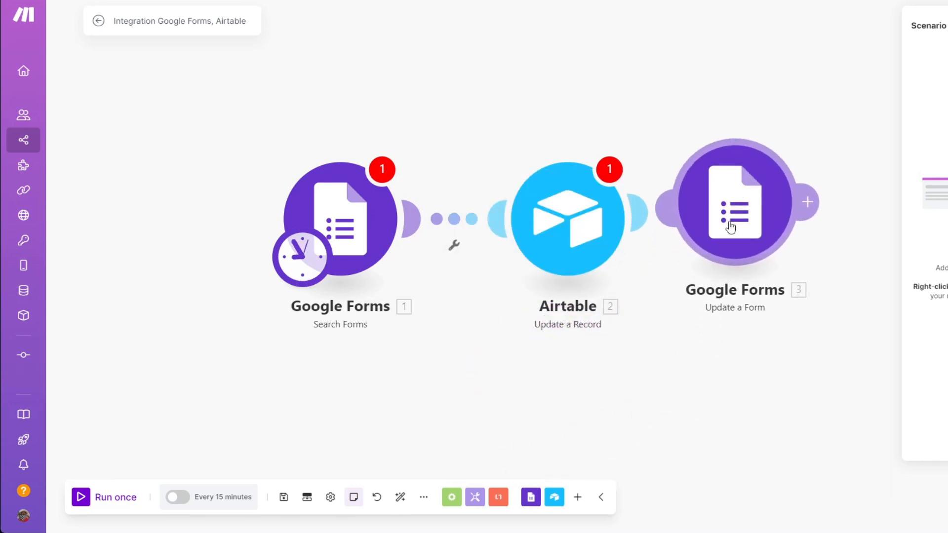
# Add Airtable's Bulk Create Records (advanced) module and place it unconnected below the Update a Record module.
pyautogui.click(554, 498)
pyautogui.scroll(-5, 563, 395)
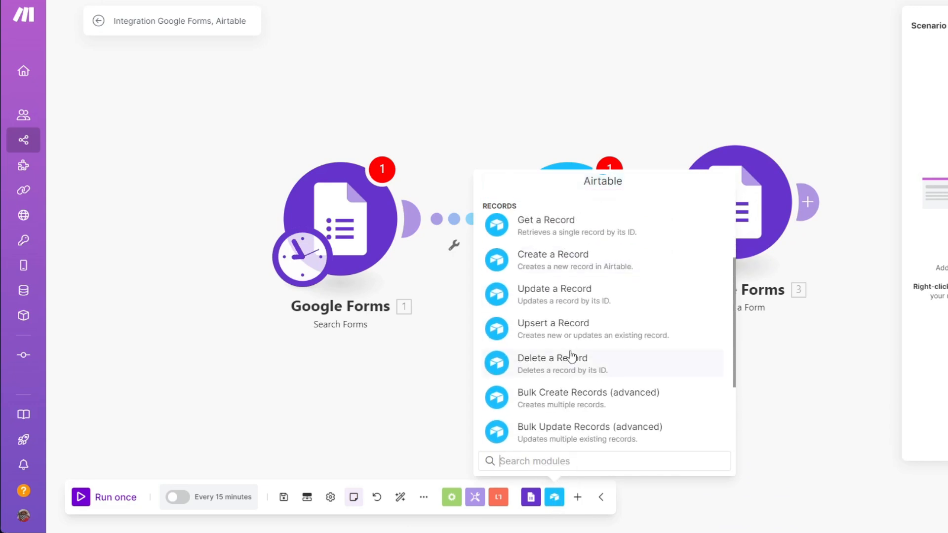
pyautogui.click(573, 293)
pyautogui.moveTo(583, 333); pyautogui.dragTo(586, 393)
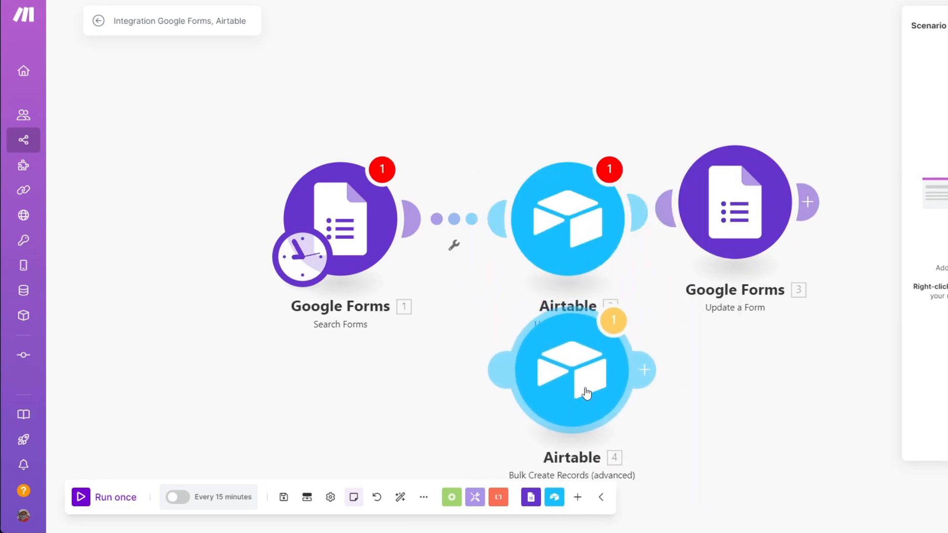
# Rearrange the canvas by moving Update a Record above the other modules and Update a Form slightly farther from it.
pyautogui.moveTo(580, 245); pyautogui.dragTo(575, 131)
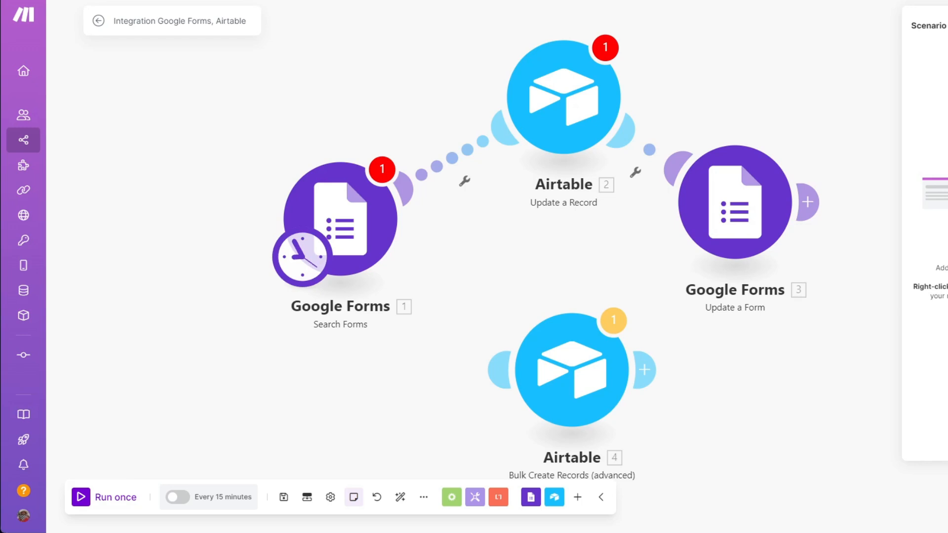
pyautogui.moveTo(560, 114); pyautogui.dragTo(555, 118)
pyautogui.moveTo(715, 201); pyautogui.dragTo(744, 206)
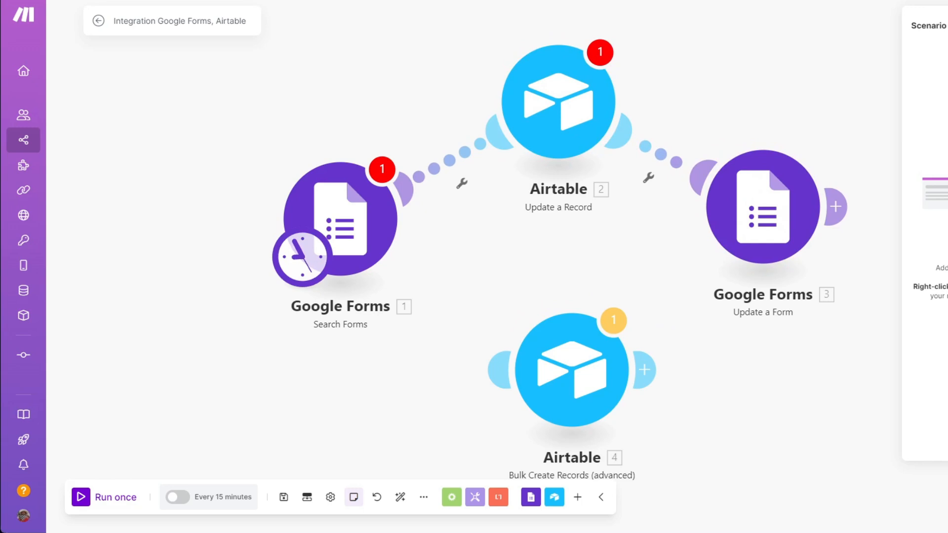